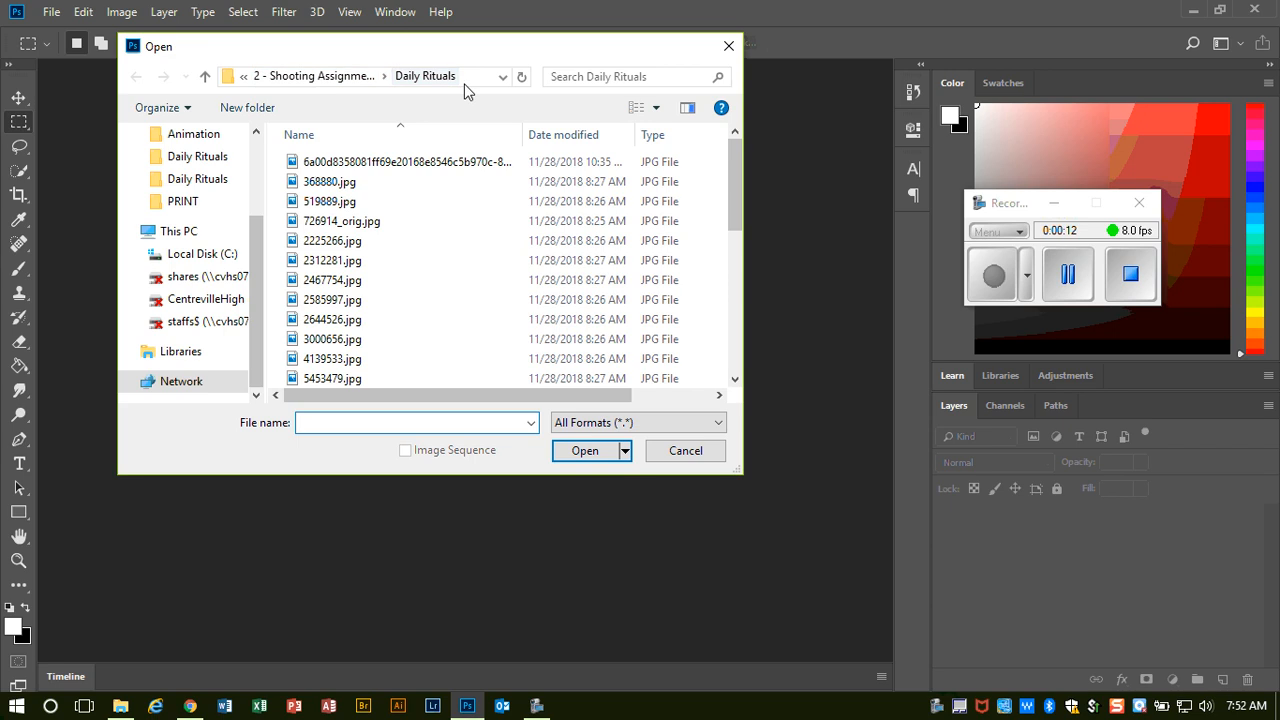
# - Browse to the Fantastic Fall folder inside Search Photos and show its files as large icons
pyautogui.click(243, 78)
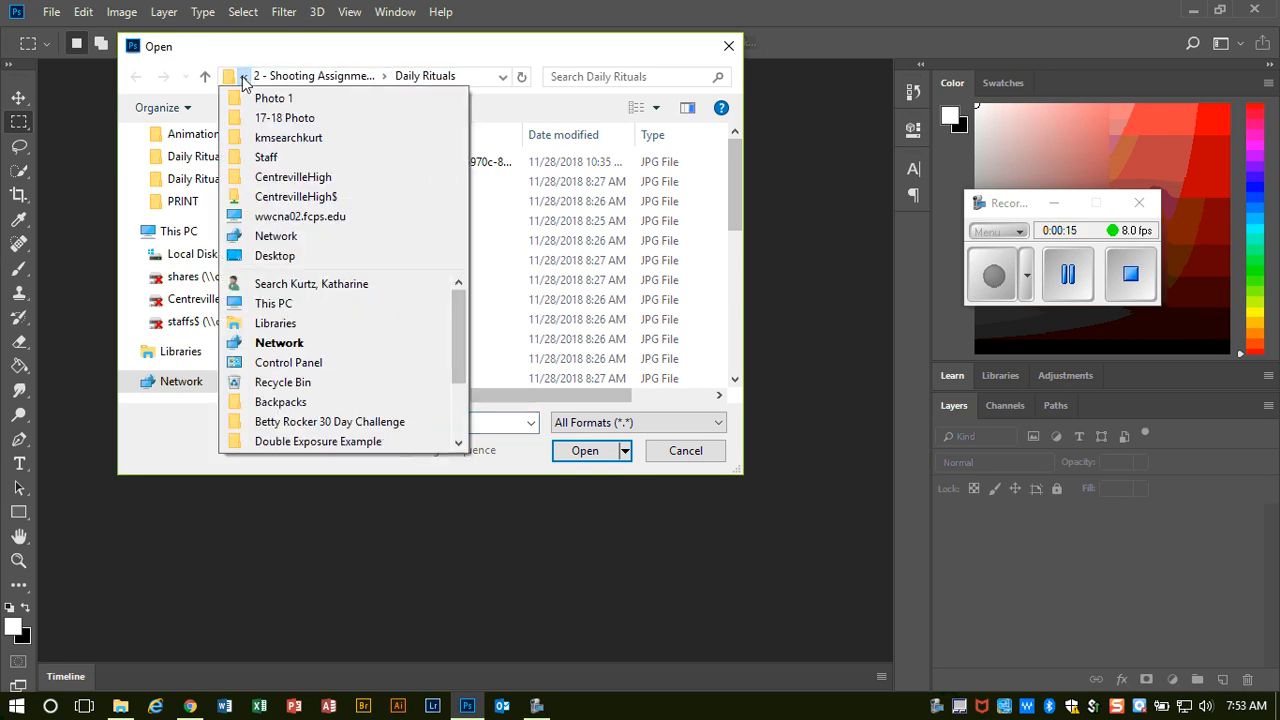
pyautogui.click(312, 142)
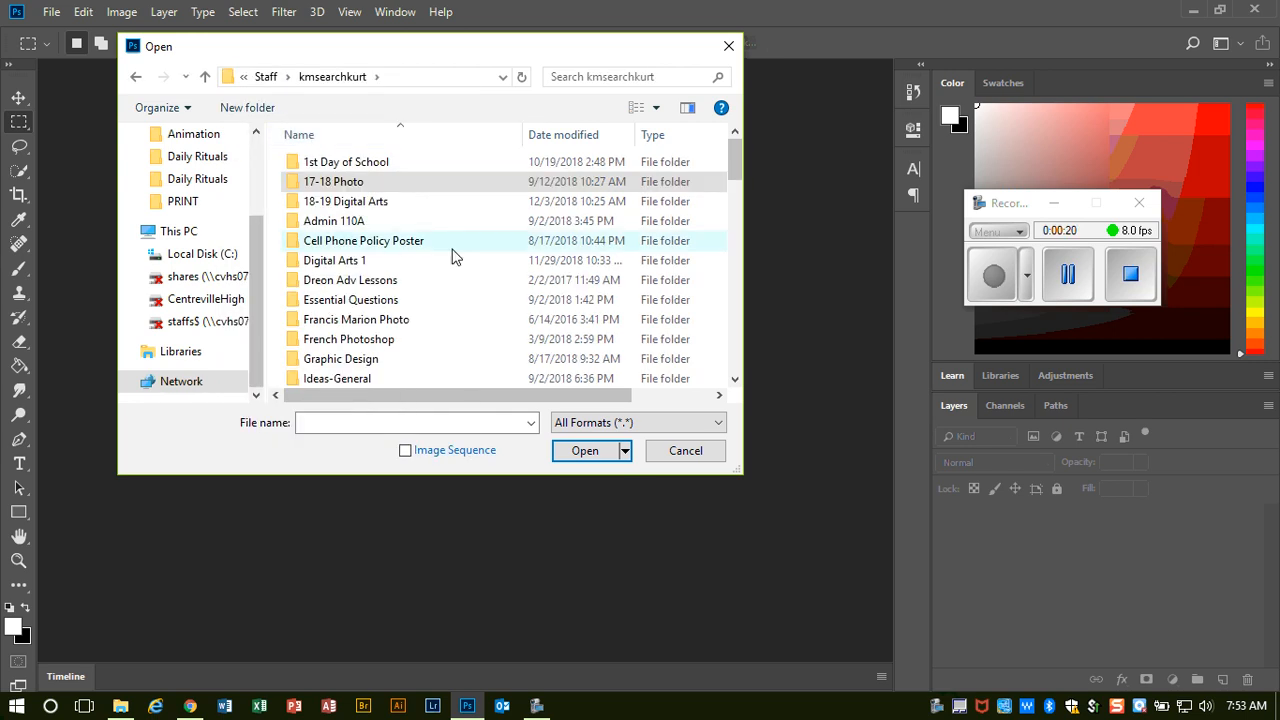
pyautogui.scroll(-6, 418, 328)
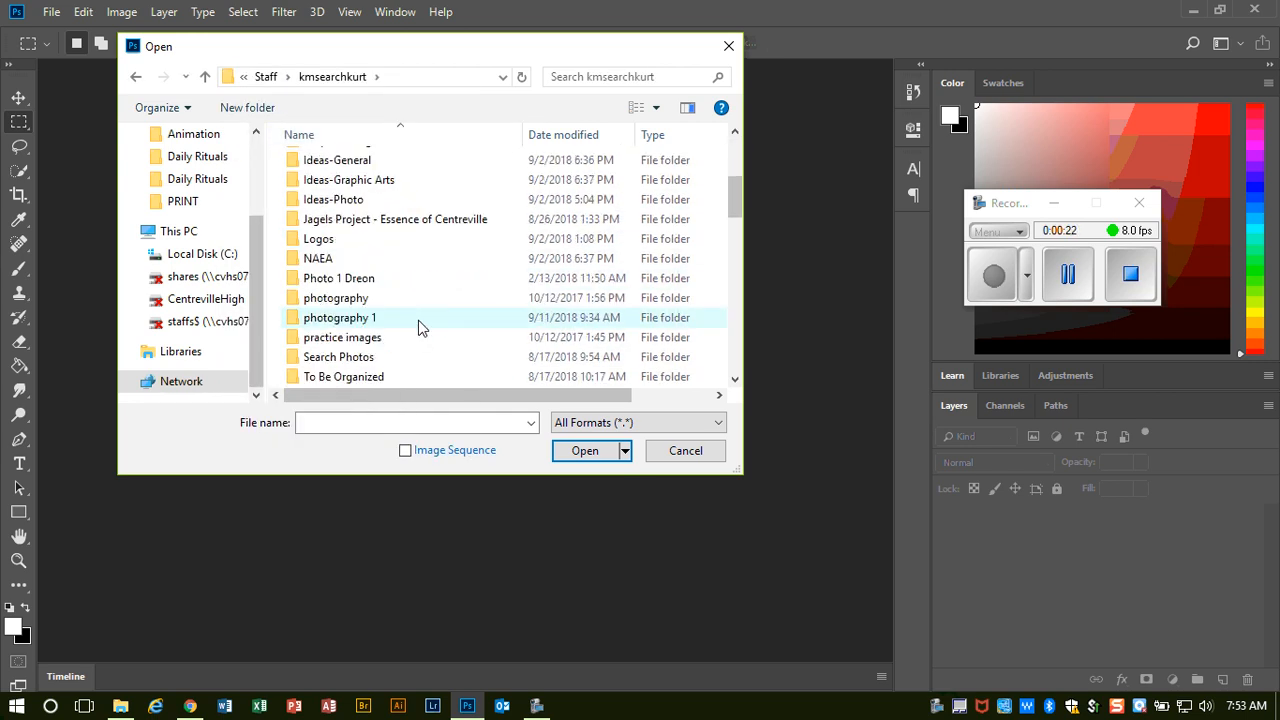
pyautogui.doubleClick(400, 240)
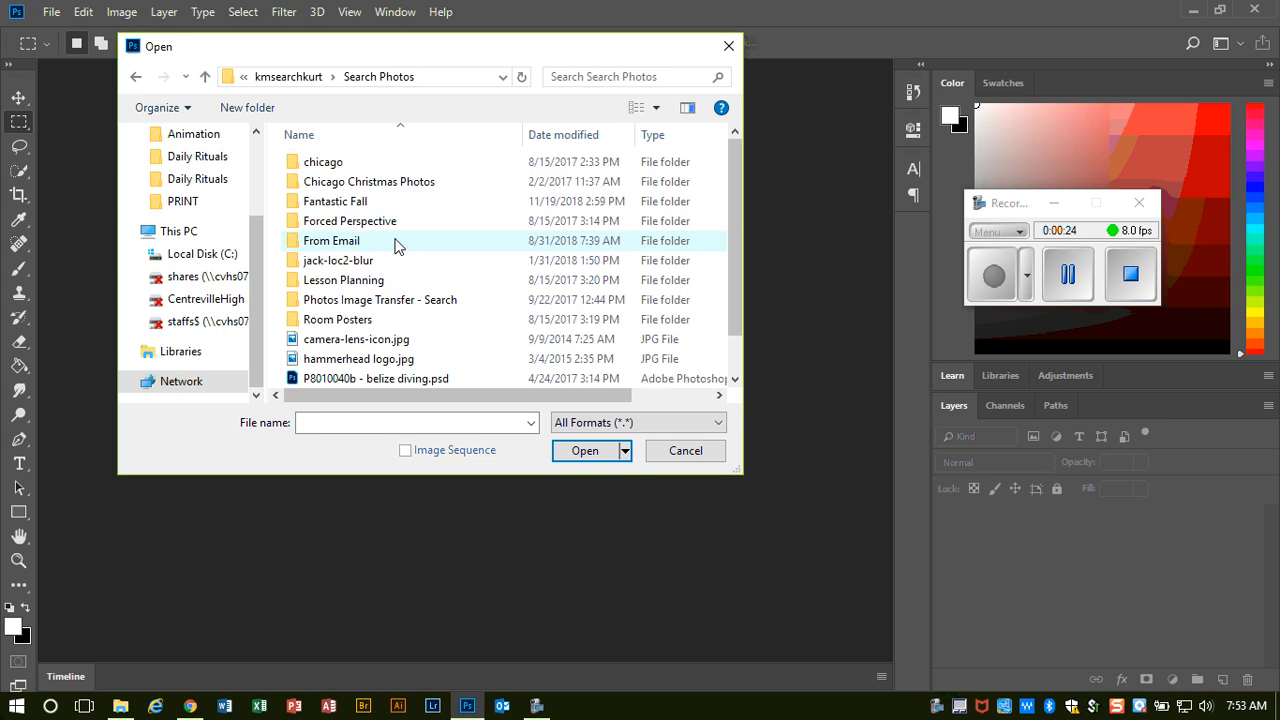
pyautogui.doubleClick(408, 201)
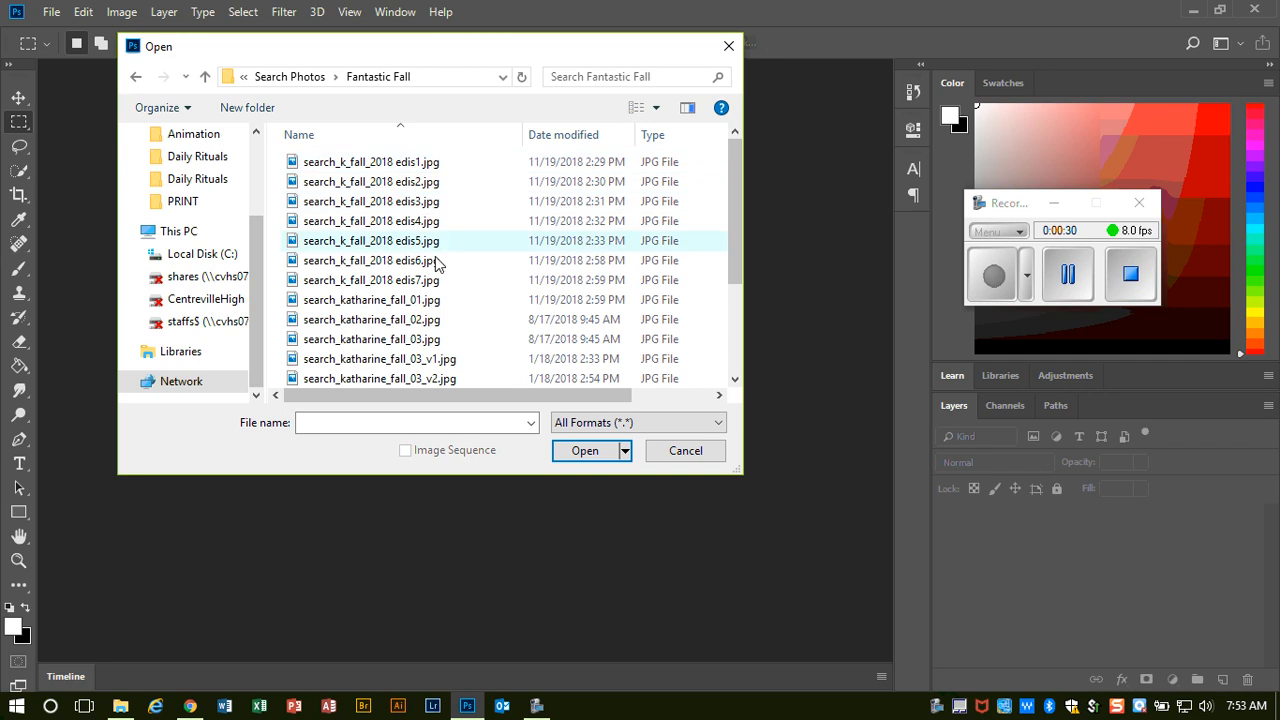
pyautogui.click(656, 108)
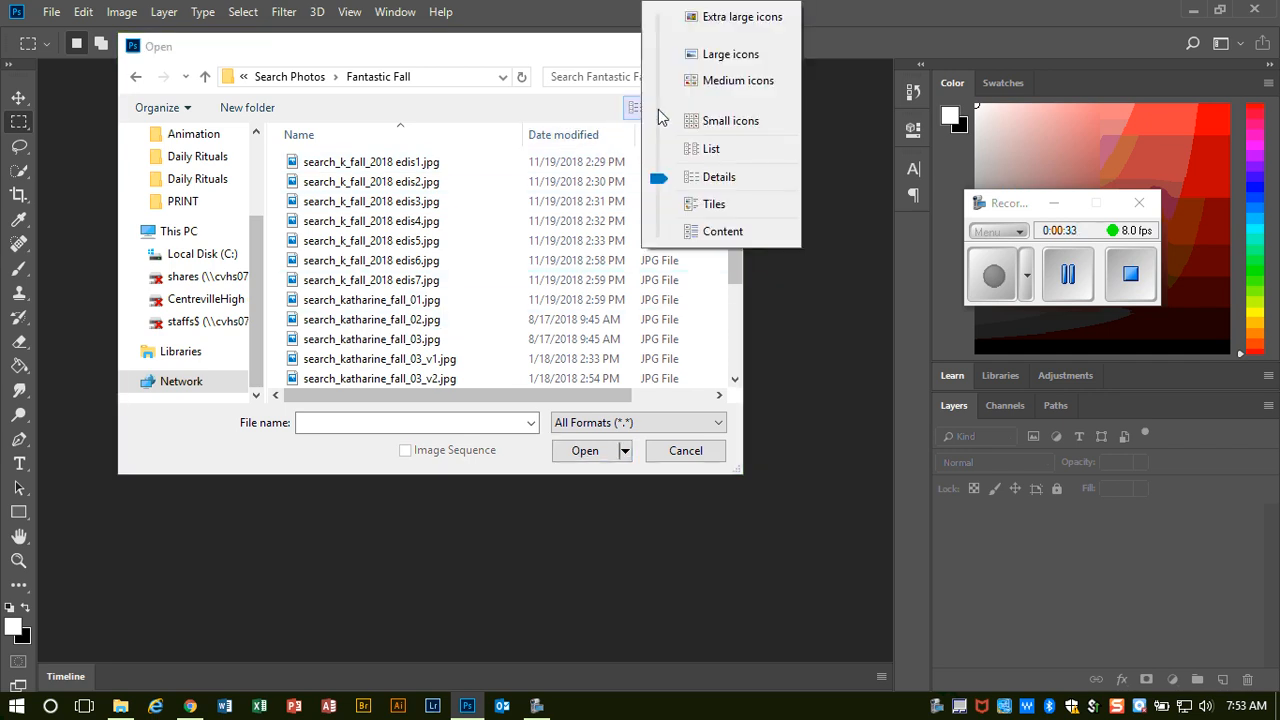
pyautogui.click(720, 58)
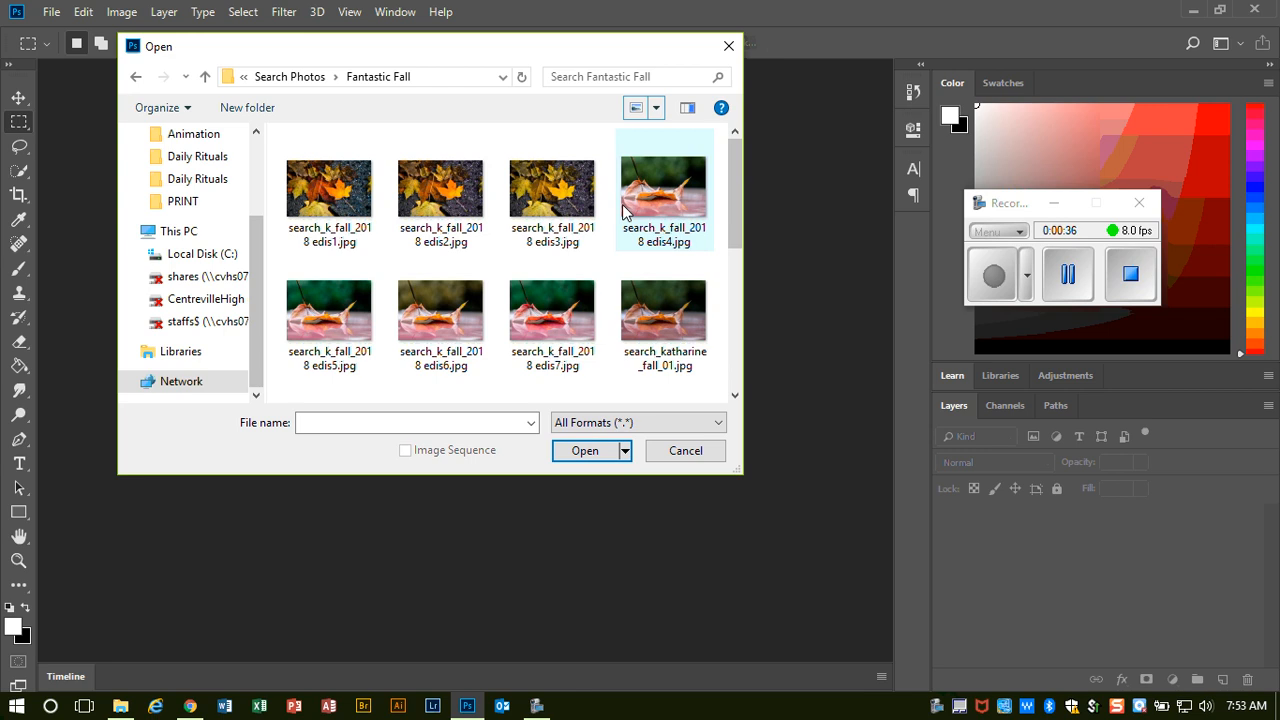
# - Open the four leaf photos ending in 2018 edis3, fall_03_v2, fall_06 and fall_14 together
pyautogui.click(560, 197)
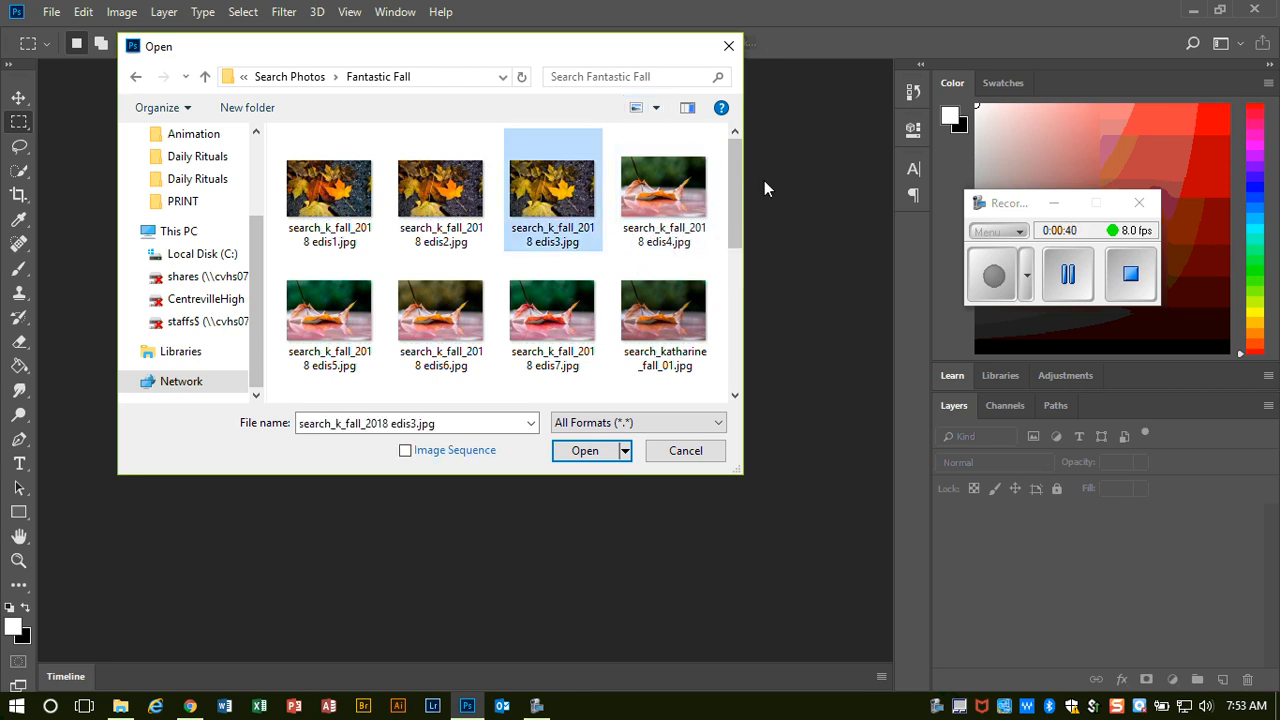
pyautogui.moveTo(734, 189); pyautogui.dragTo(730, 244)
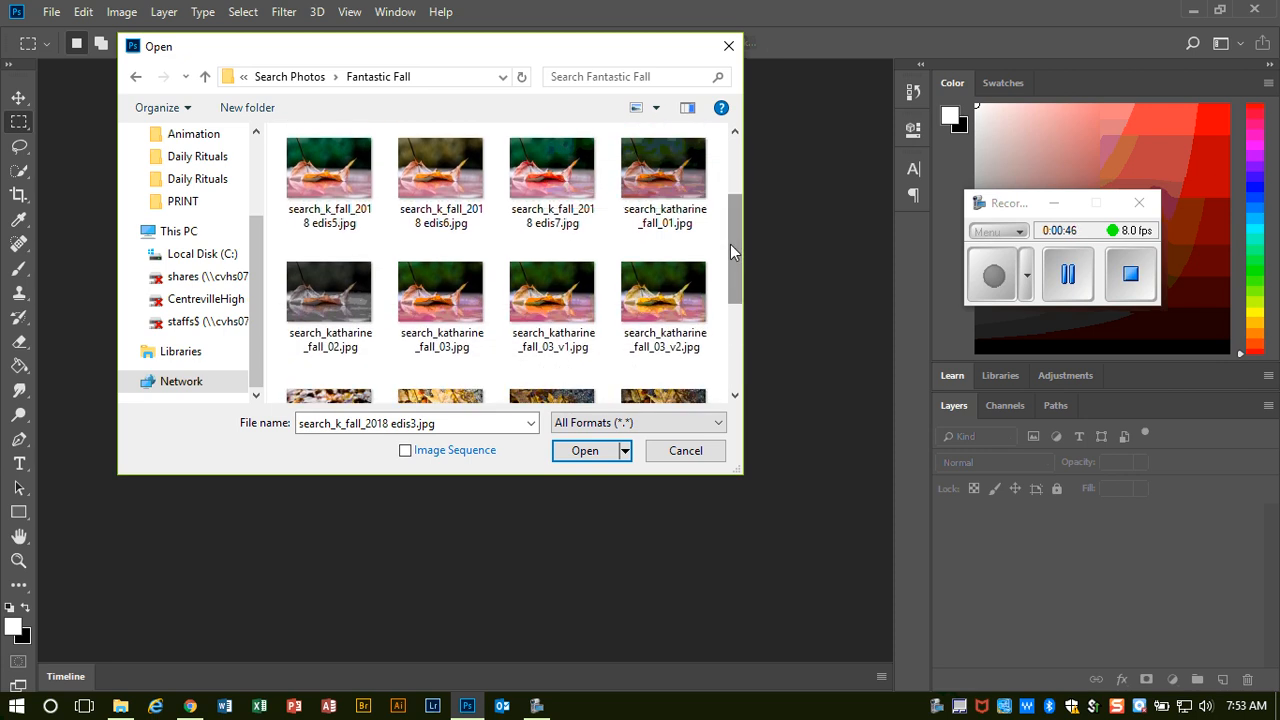
pyautogui.keyDown('ctrl'); pyautogui.click(668, 298); pyautogui.keyUp('ctrl')
pyautogui.moveTo(727, 266); pyautogui.dragTo(734, 345)
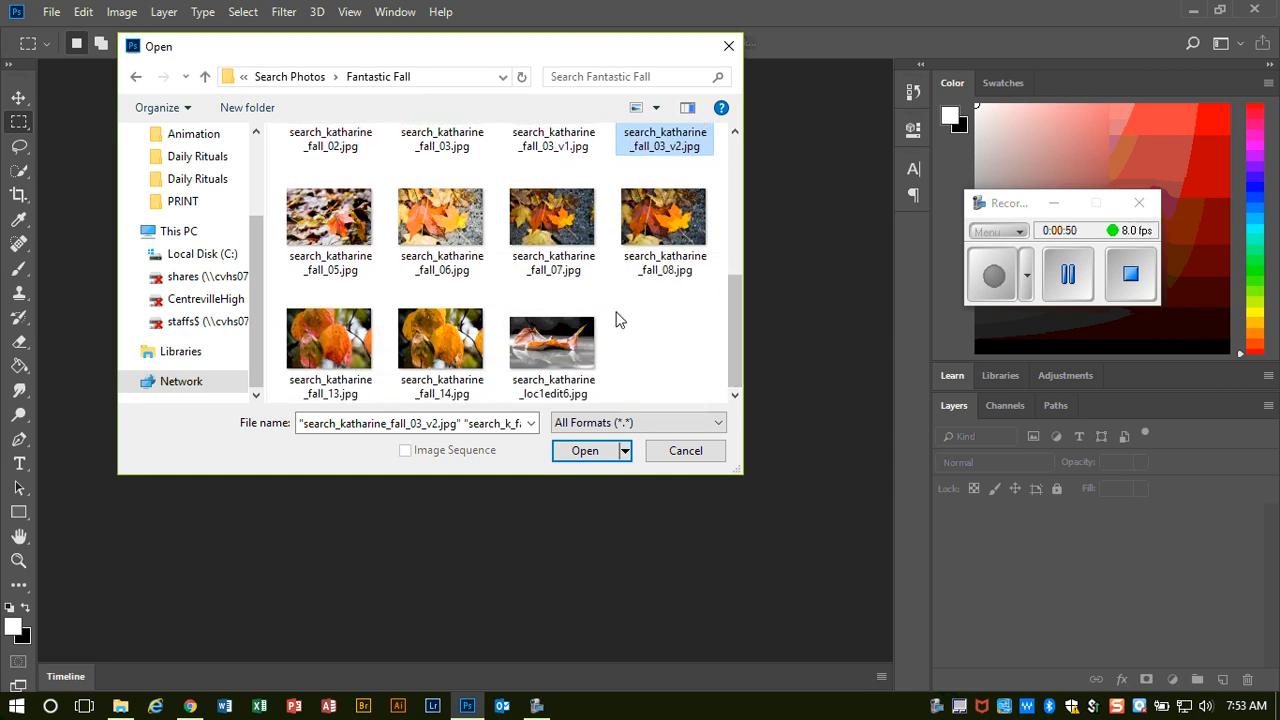
pyautogui.keyDown('ctrl'); pyautogui.click(472, 343); pyautogui.keyUp('ctrl')
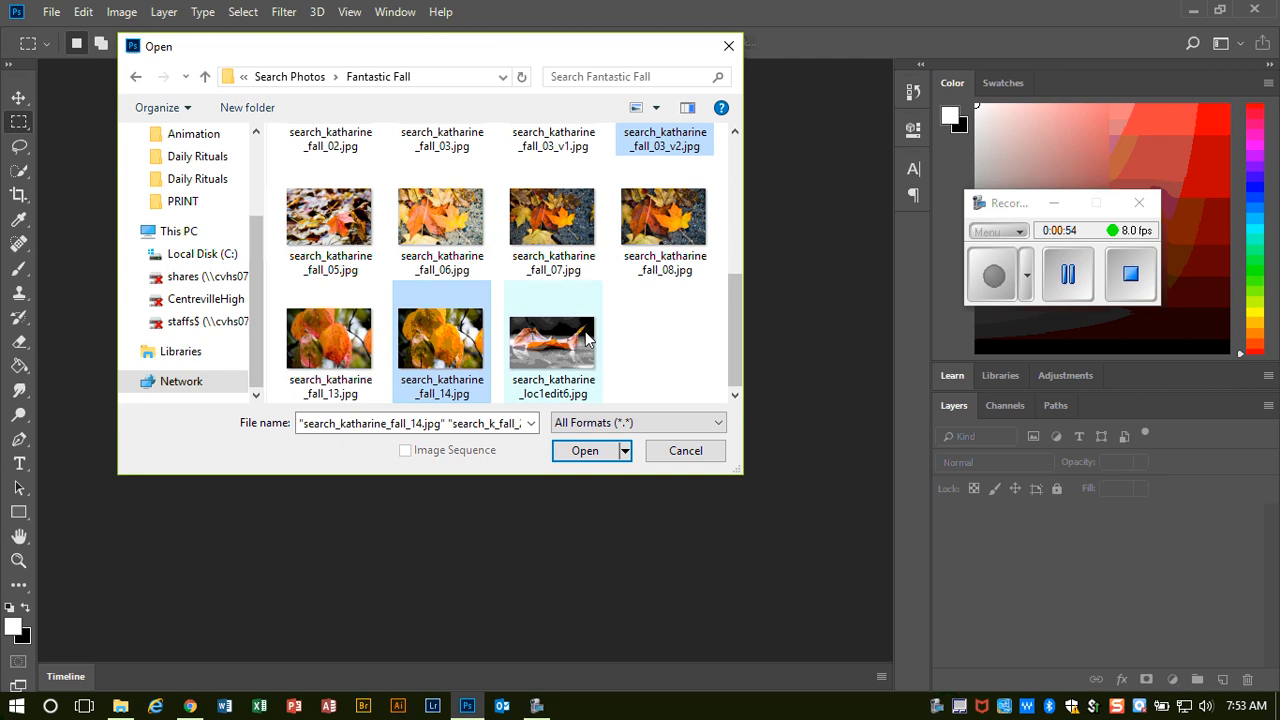
pyautogui.keyDown('ctrl'); pyautogui.click(438, 232); pyautogui.keyUp('ctrl')
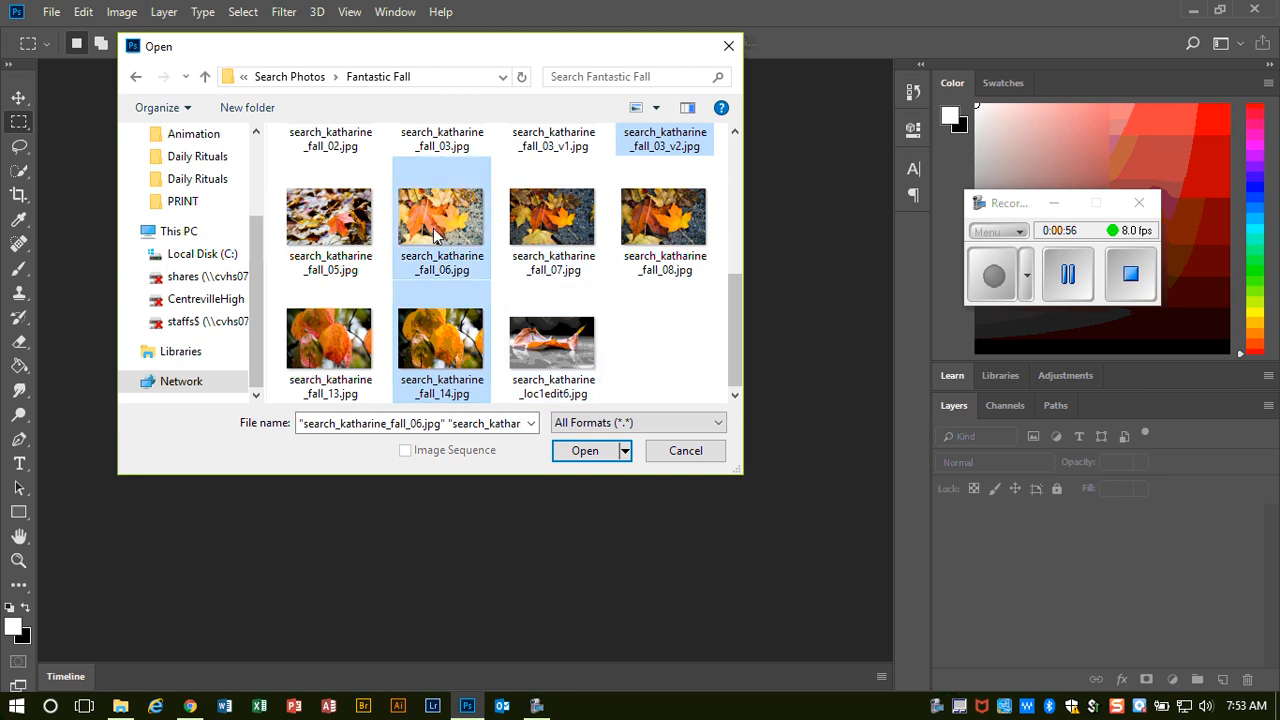
pyautogui.click(601, 455)
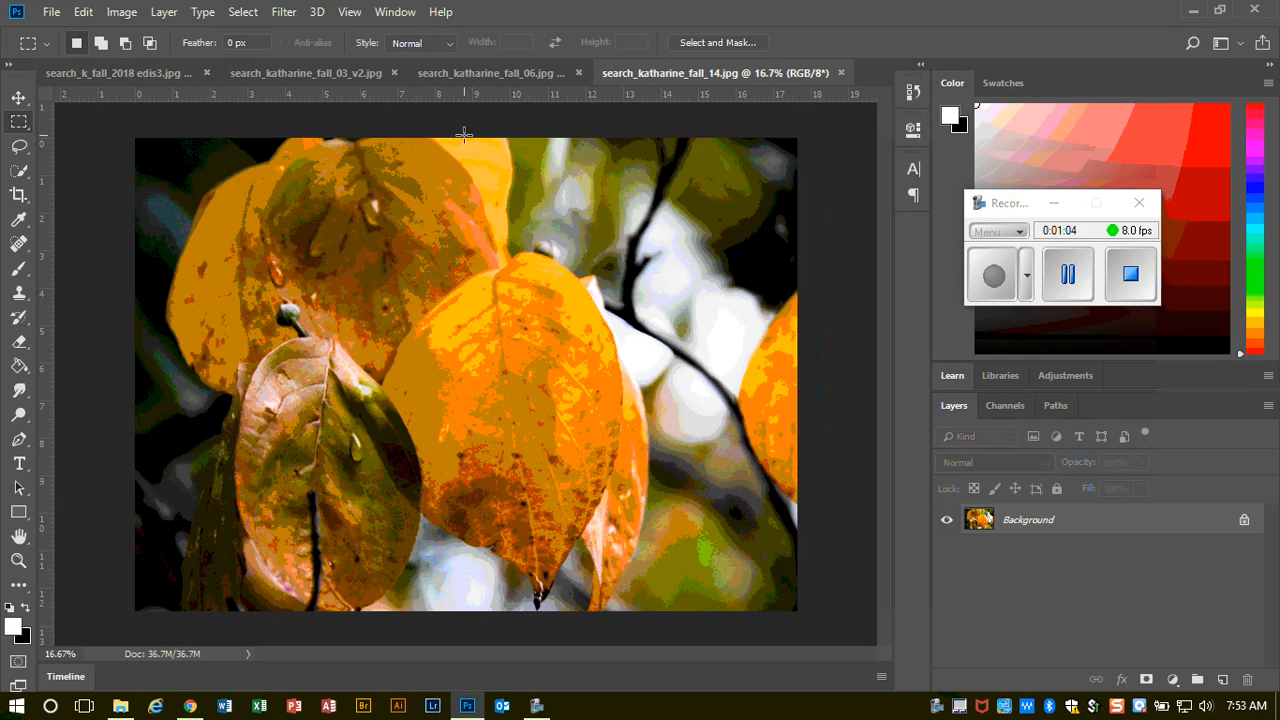
# - Create a new 8 by 8 inch document at 300 pixels/inch in RGB Color with a white background
pyautogui.click(52, 12)
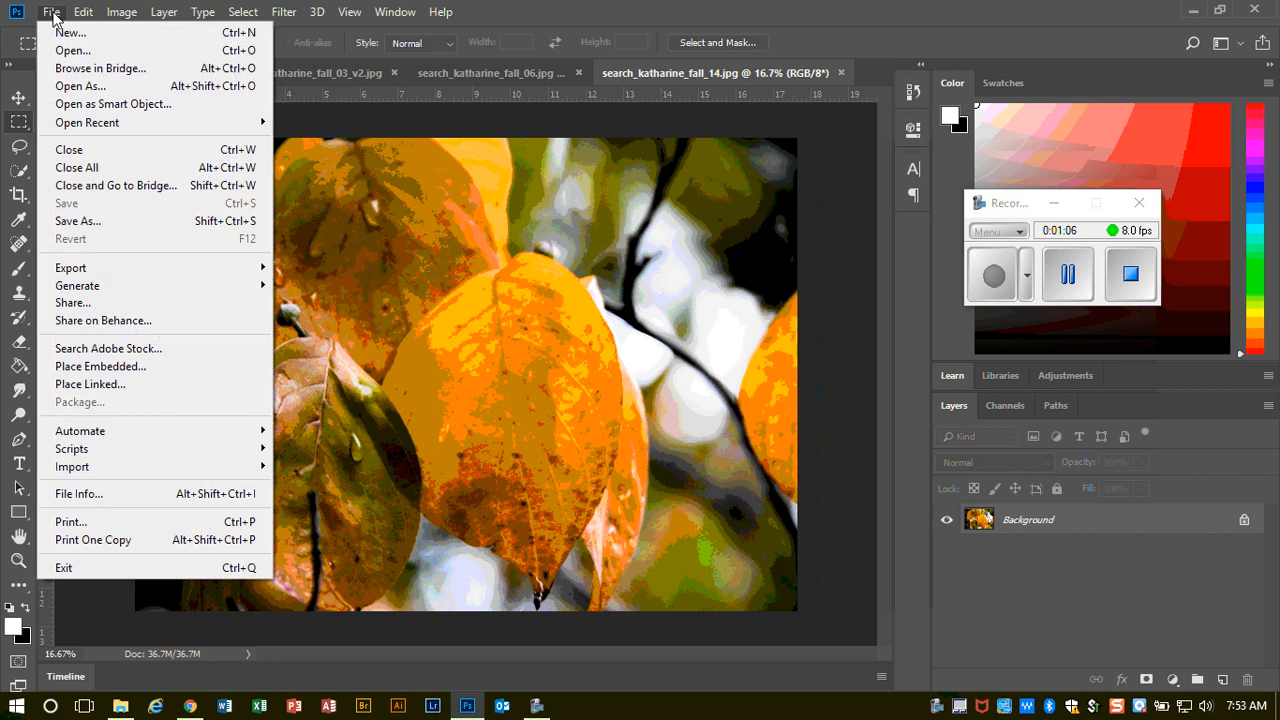
pyautogui.click(62, 32)
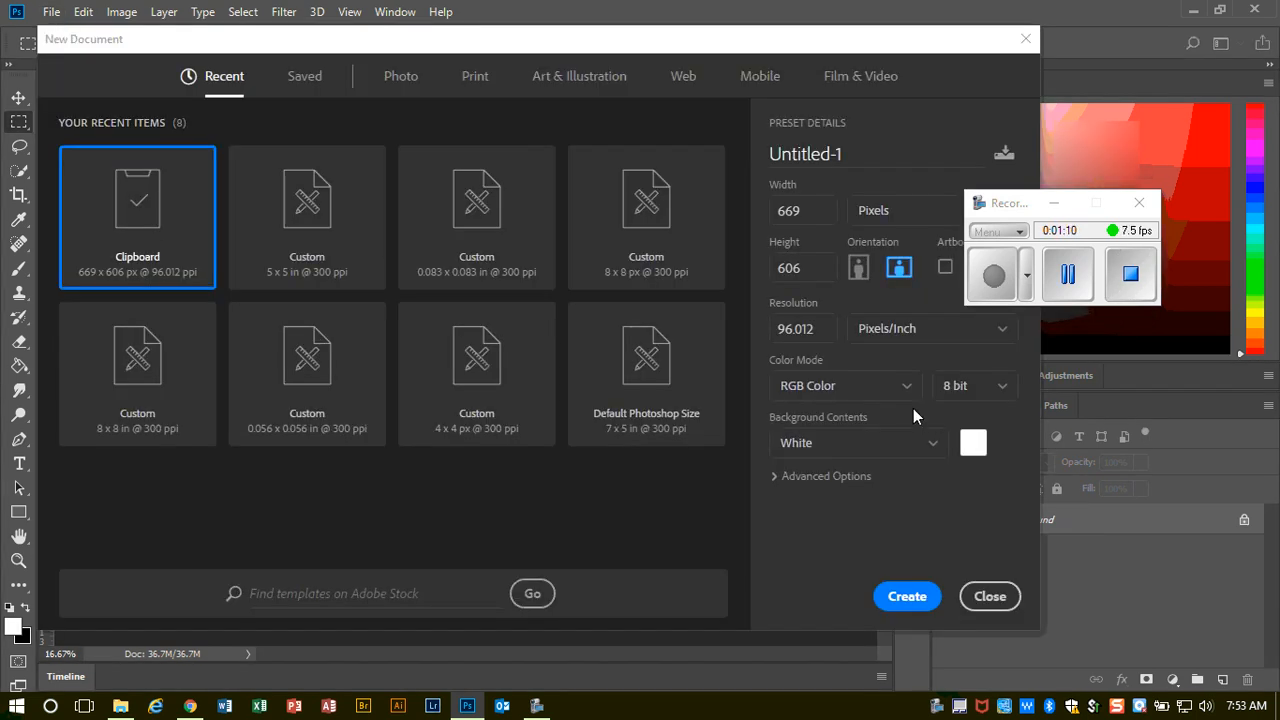
pyautogui.click(916, 213)
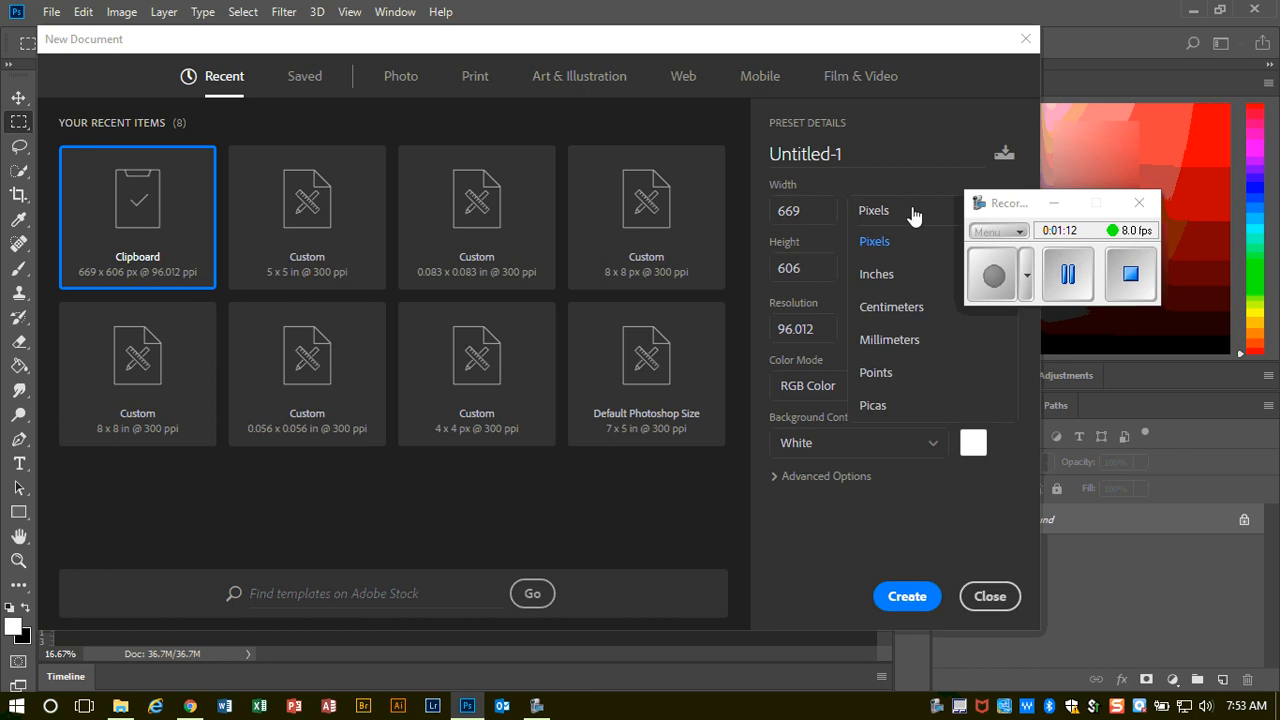
pyautogui.click(892, 283)
pyautogui.moveTo(823, 210); pyautogui.dragTo(720, 217)
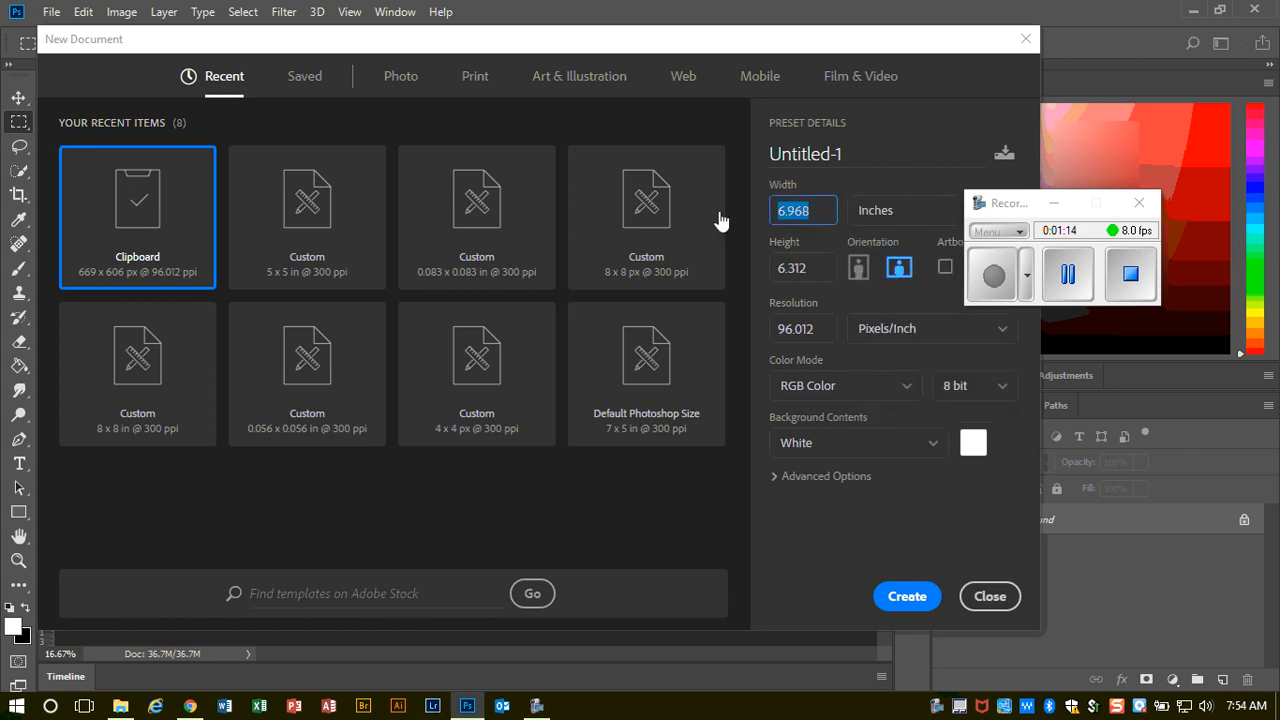
pyautogui.write('8')
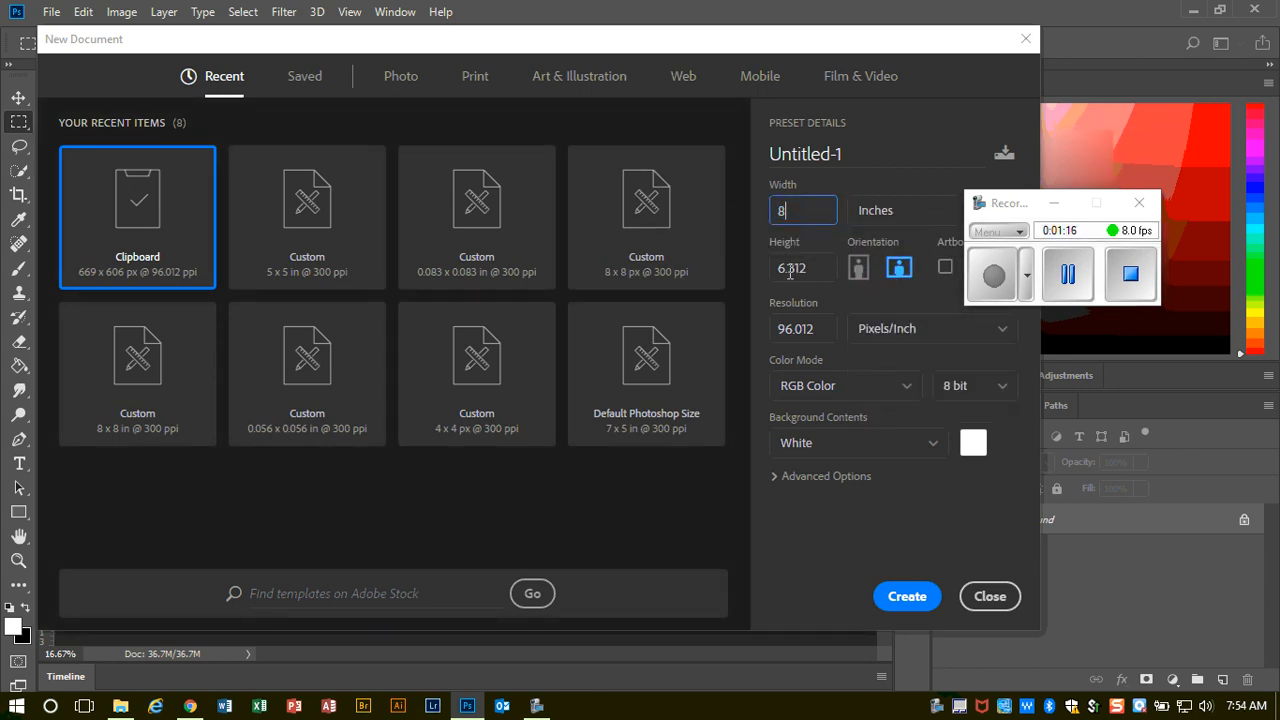
pyautogui.moveTo(818, 266); pyautogui.dragTo(754, 260)
pyautogui.write('8')
pyautogui.moveTo(826, 330); pyautogui.dragTo(751, 332)
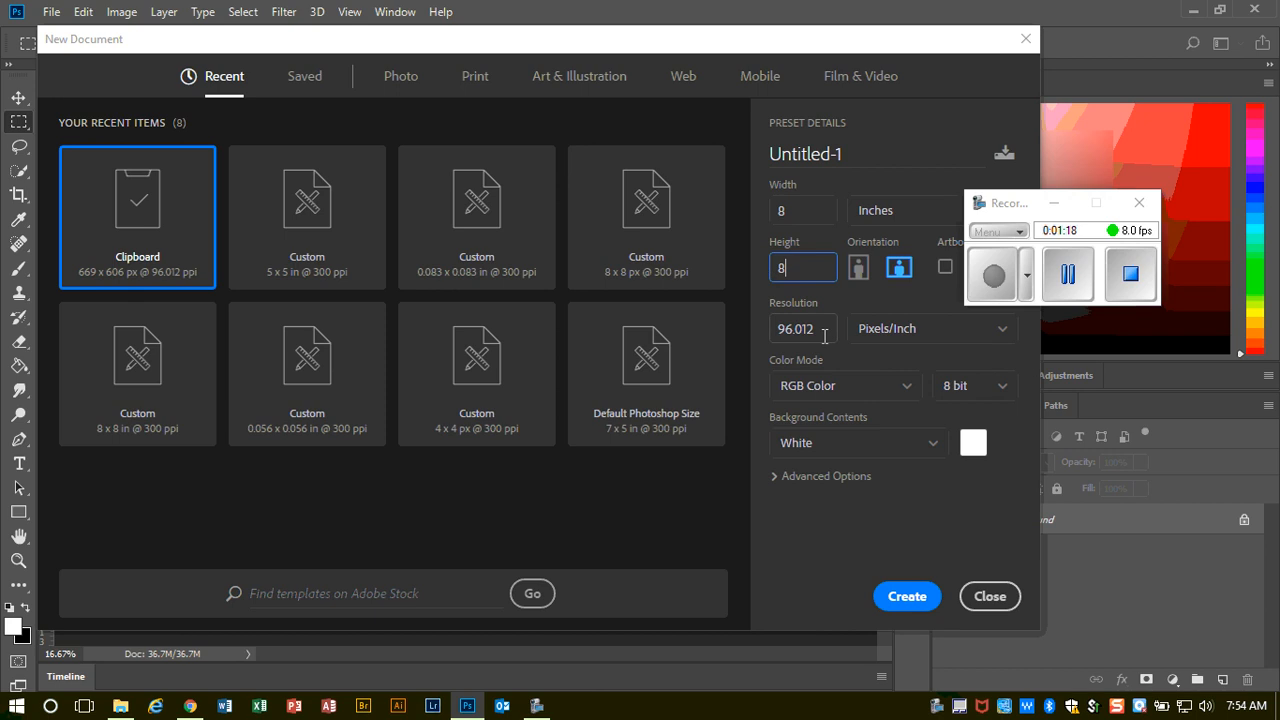
pyautogui.write('300')
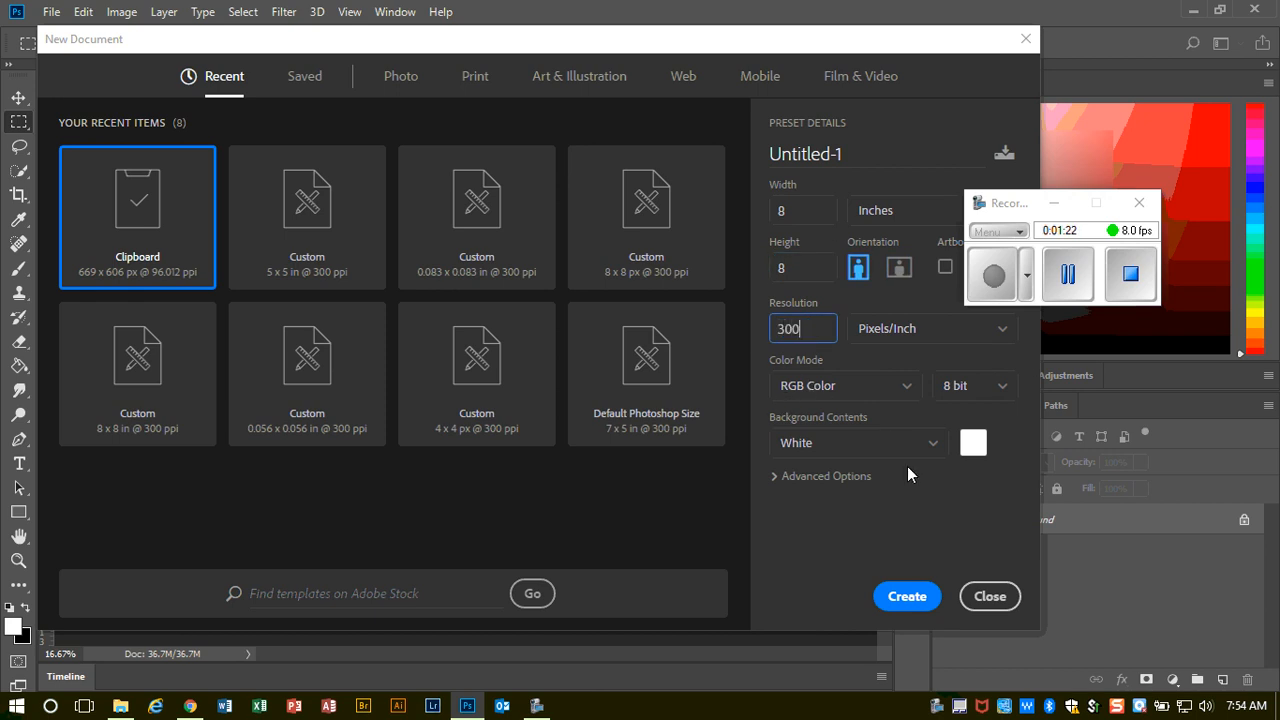
pyautogui.click(906, 596)
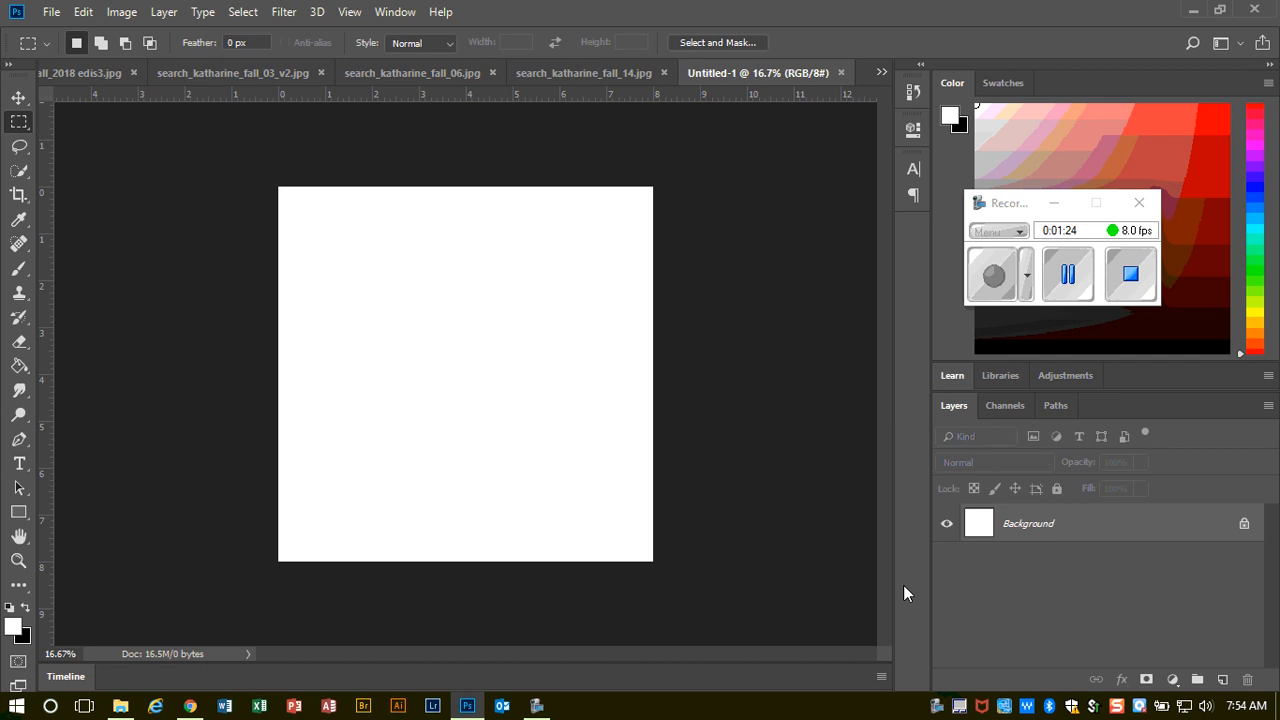
# - Copy the fall_14 photo into the Untitled-1 document with the Move tool and close the photo's file
pyautogui.click(599, 73)
pyautogui.click(18, 97)
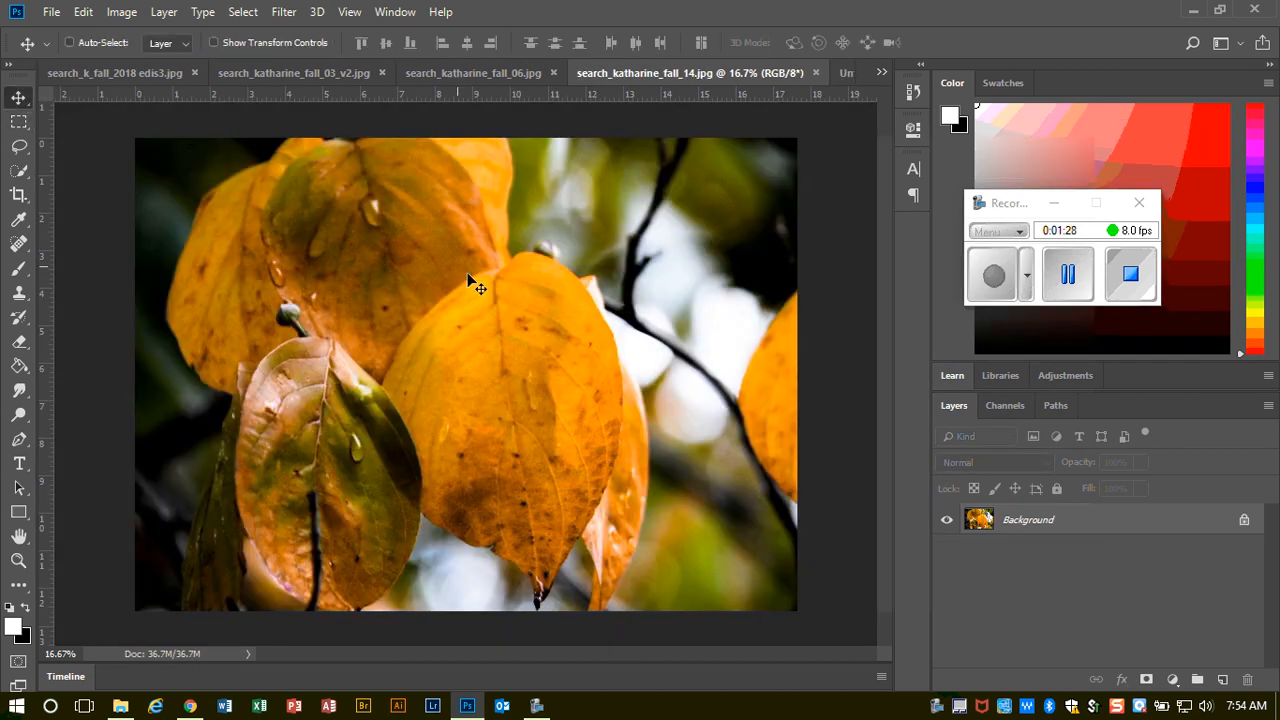
pyautogui.moveTo(492, 355); pyautogui.dragTo(477, 323)
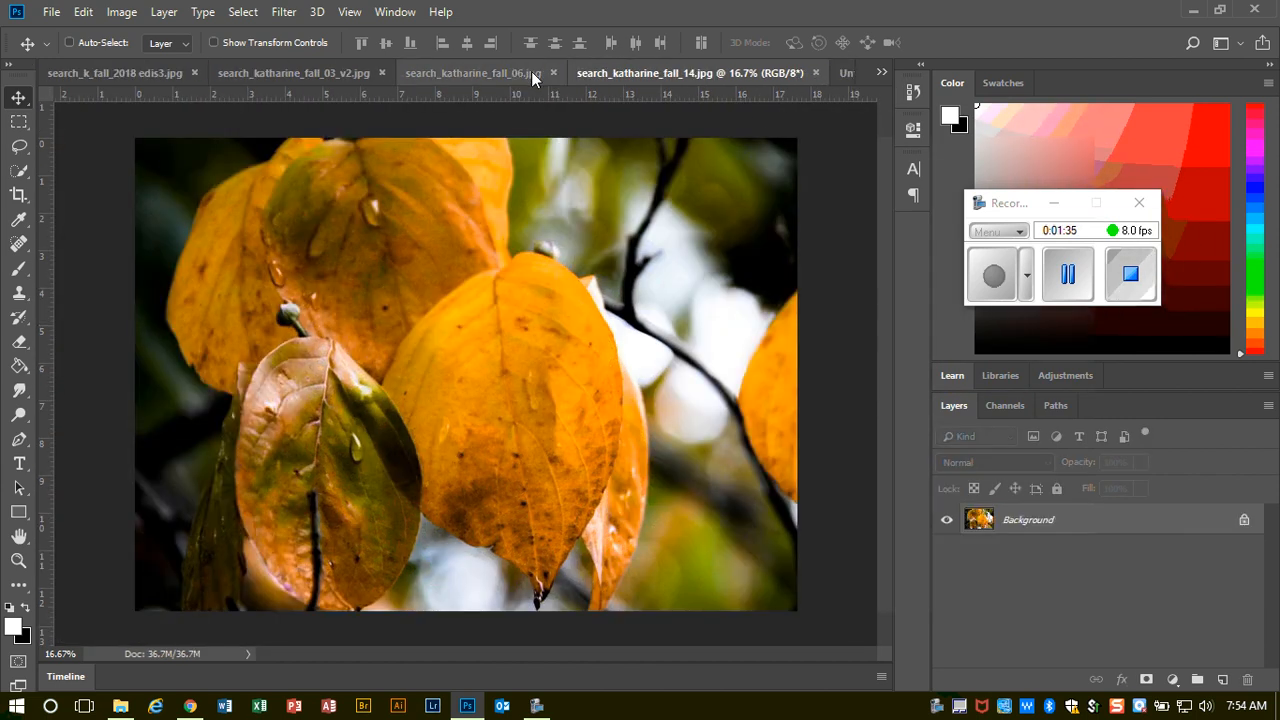
pyautogui.click(532, 73)
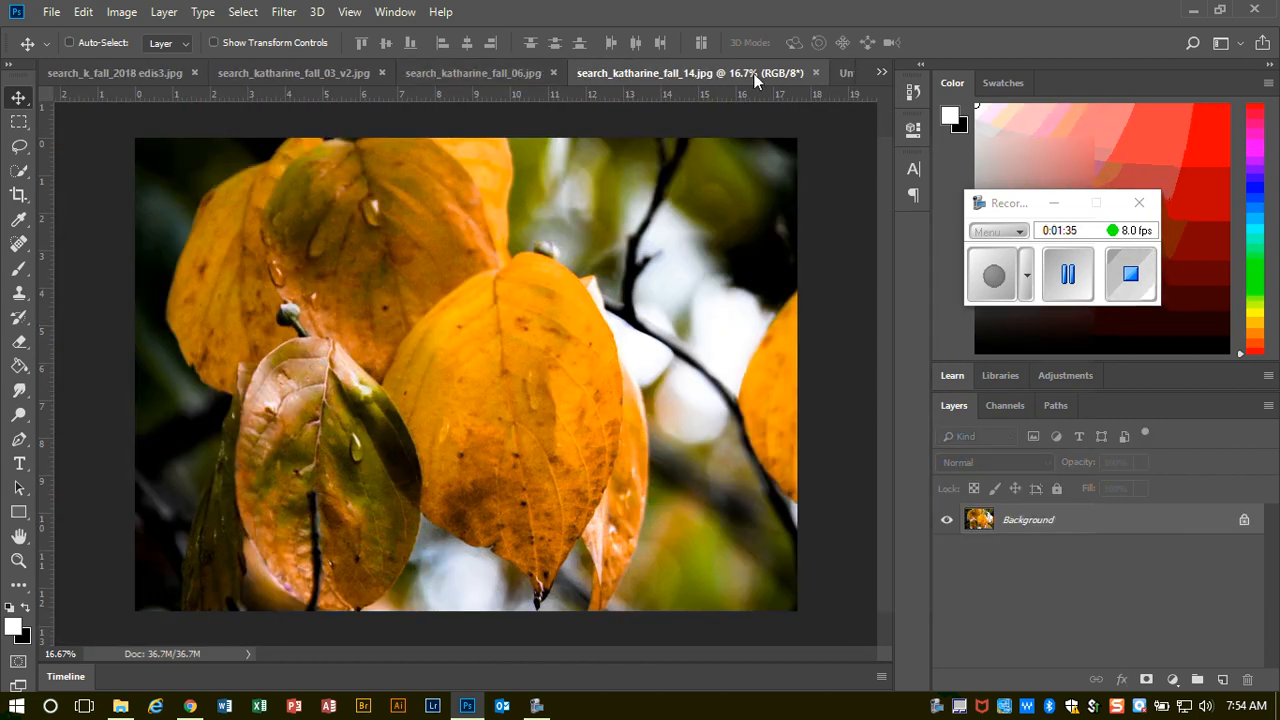
pyautogui.click(816, 73)
# - Copy the fall_06 photo into Untitled-1 as another layer and close the photo's file
pyautogui.click(486, 71)
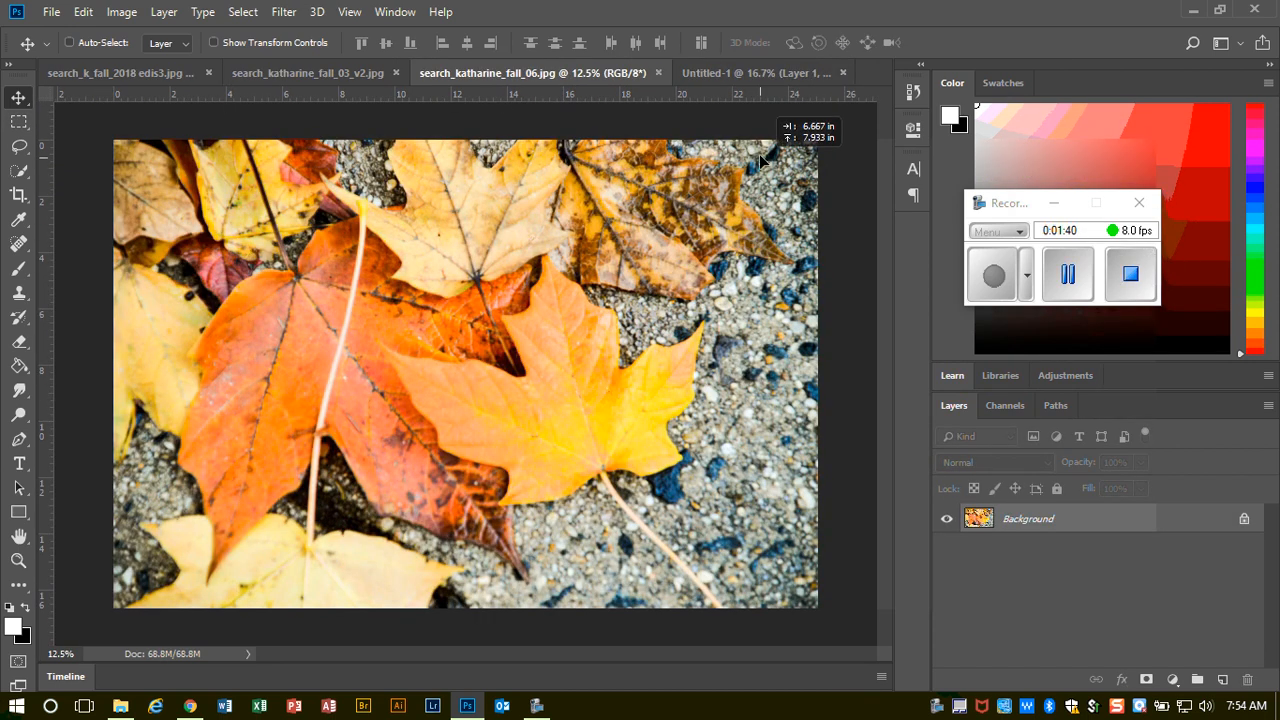
pyautogui.click(727, 72)
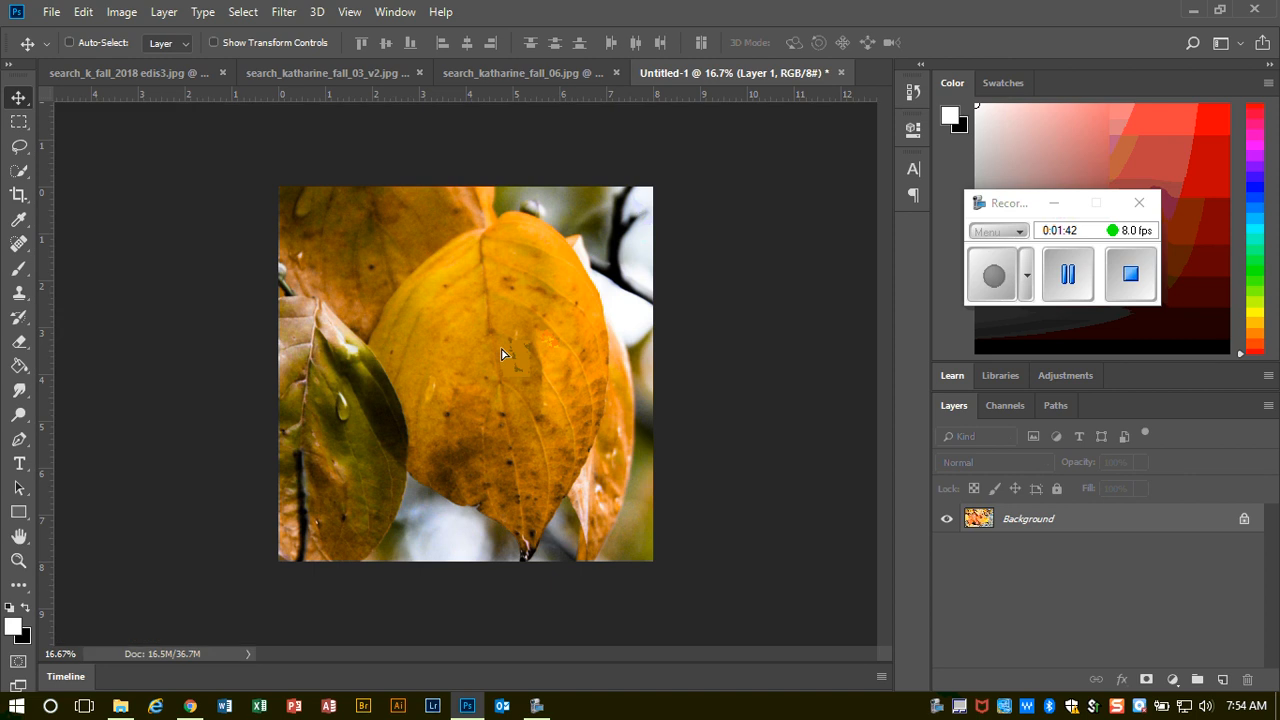
pyautogui.hotkey('ctrl', 'v')
pyautogui.click(530, 76)
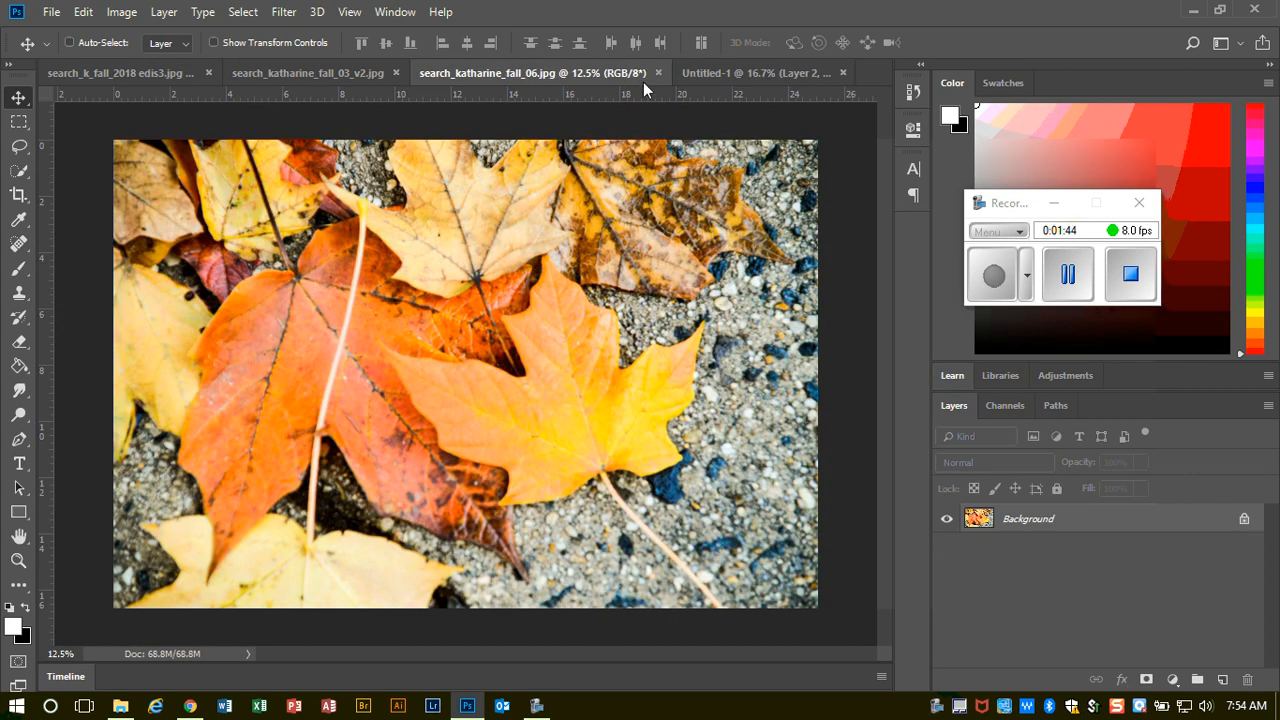
pyautogui.click(659, 71)
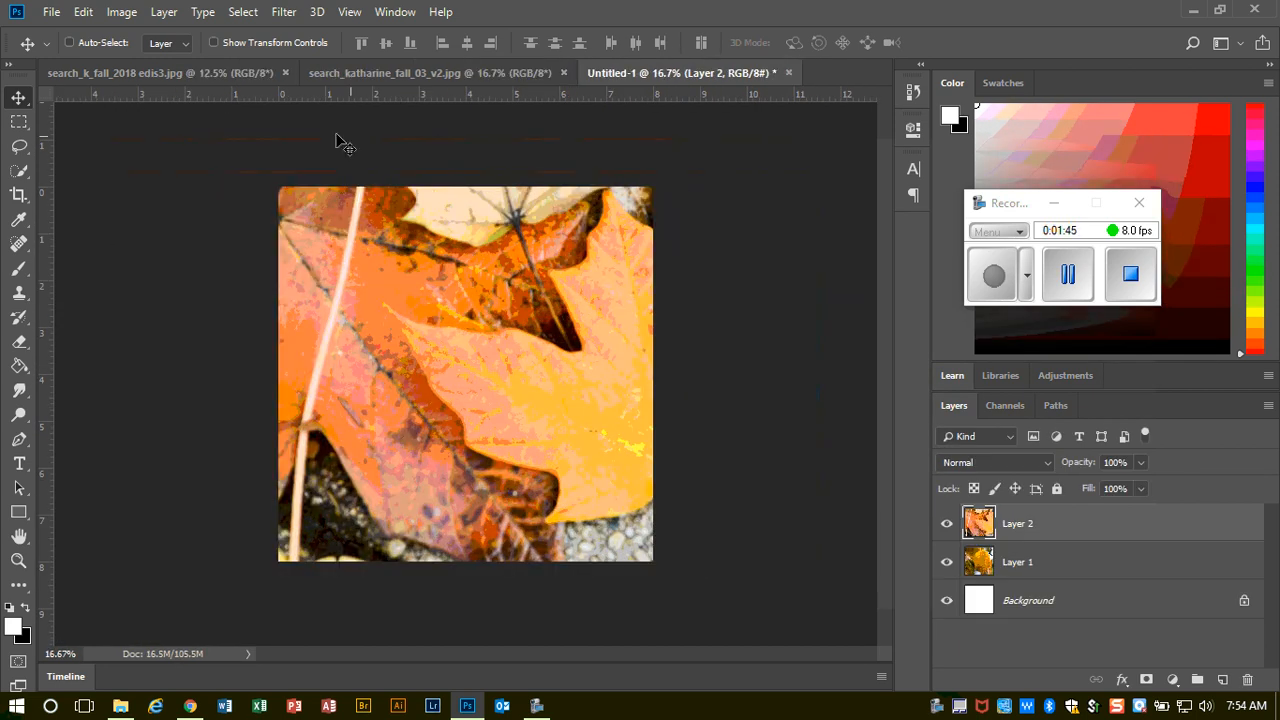
# - Copy the fall_03_v2 photo of the leaf reflected in water into Untitled-1 and close its file
pyautogui.click(364, 72)
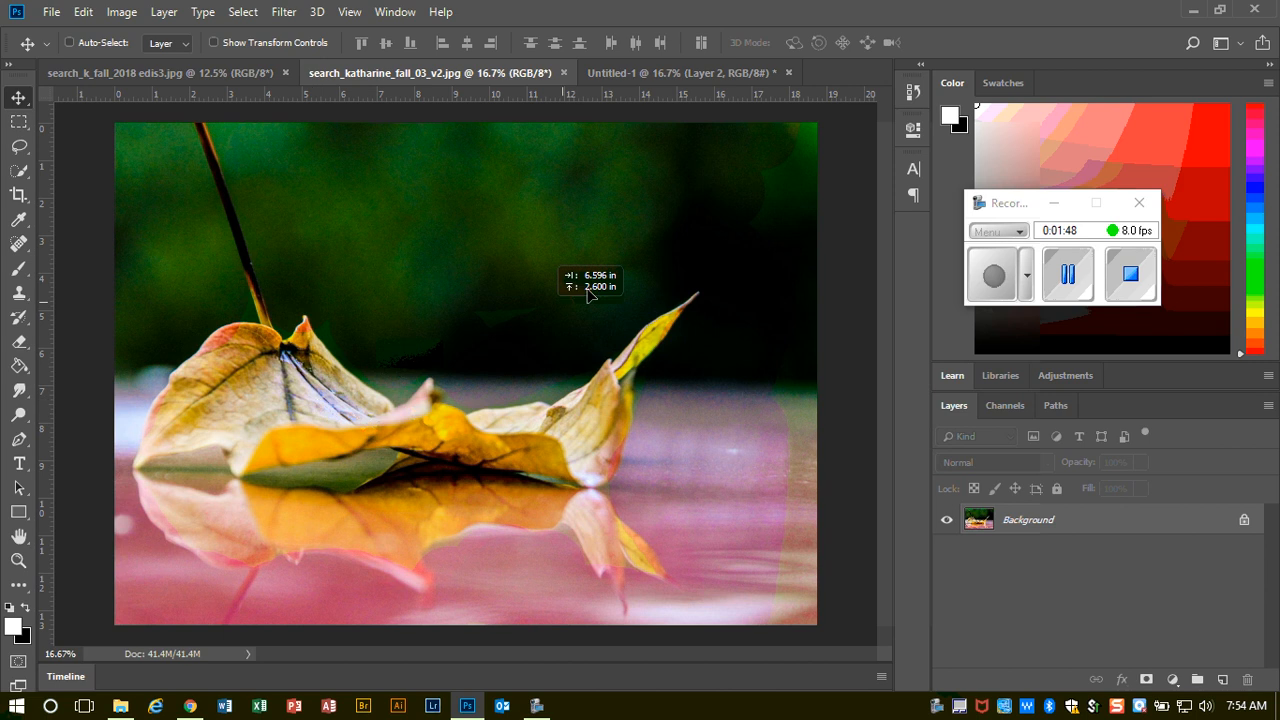
pyautogui.moveTo(630, 77); pyautogui.dragTo(447, 405)
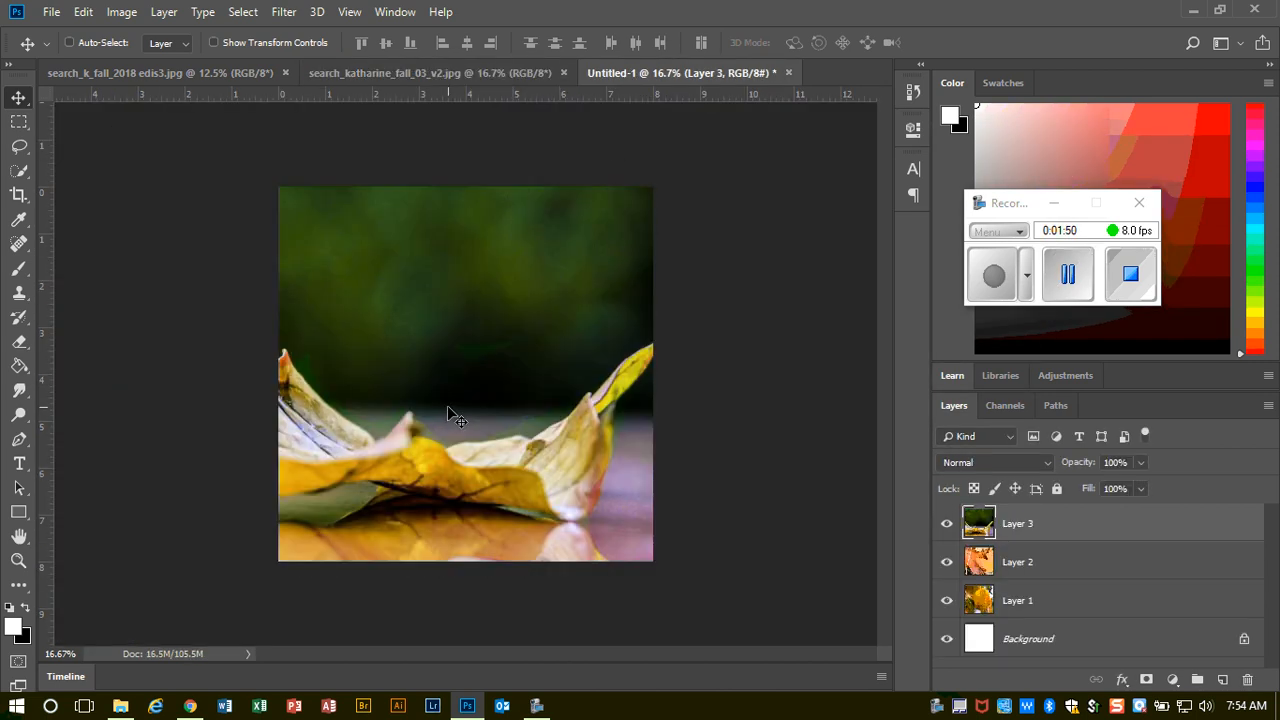
pyautogui.click(448, 77)
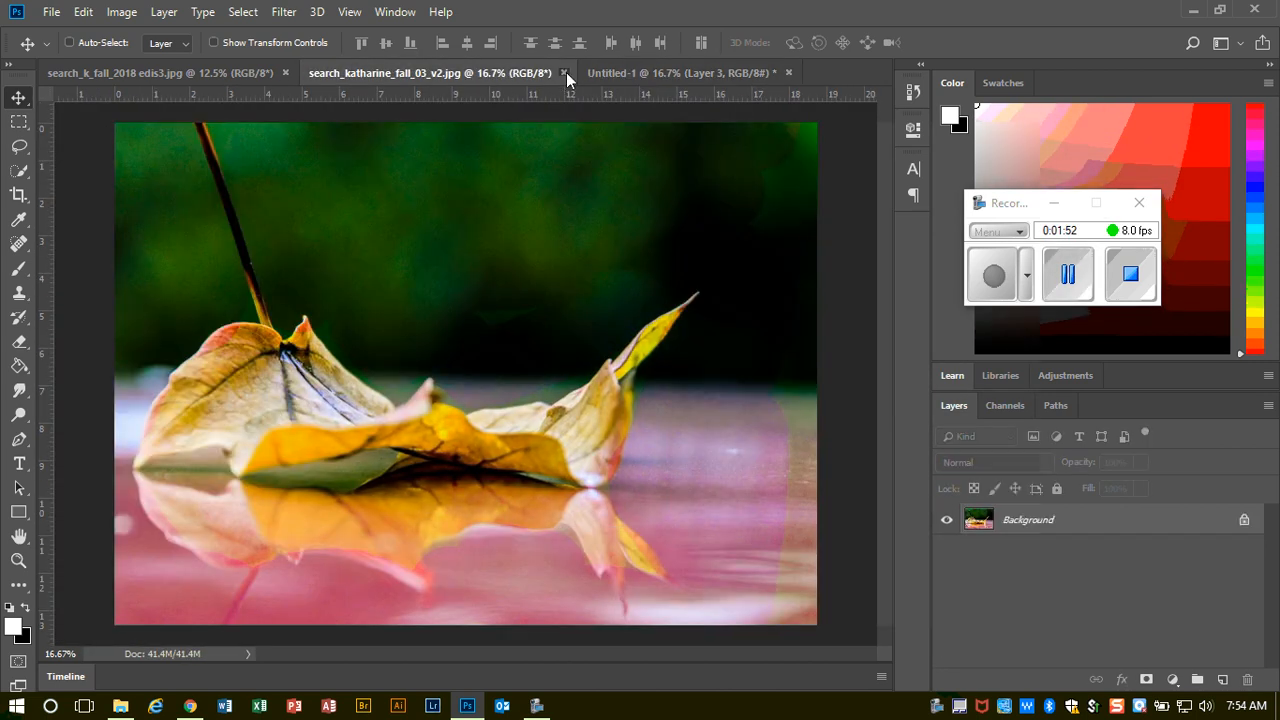
pyautogui.click(564, 73)
# - Copy the 2018 edis3 photo of yellow maple leaves into Untitled-1 and close its file
pyautogui.click(193, 77)
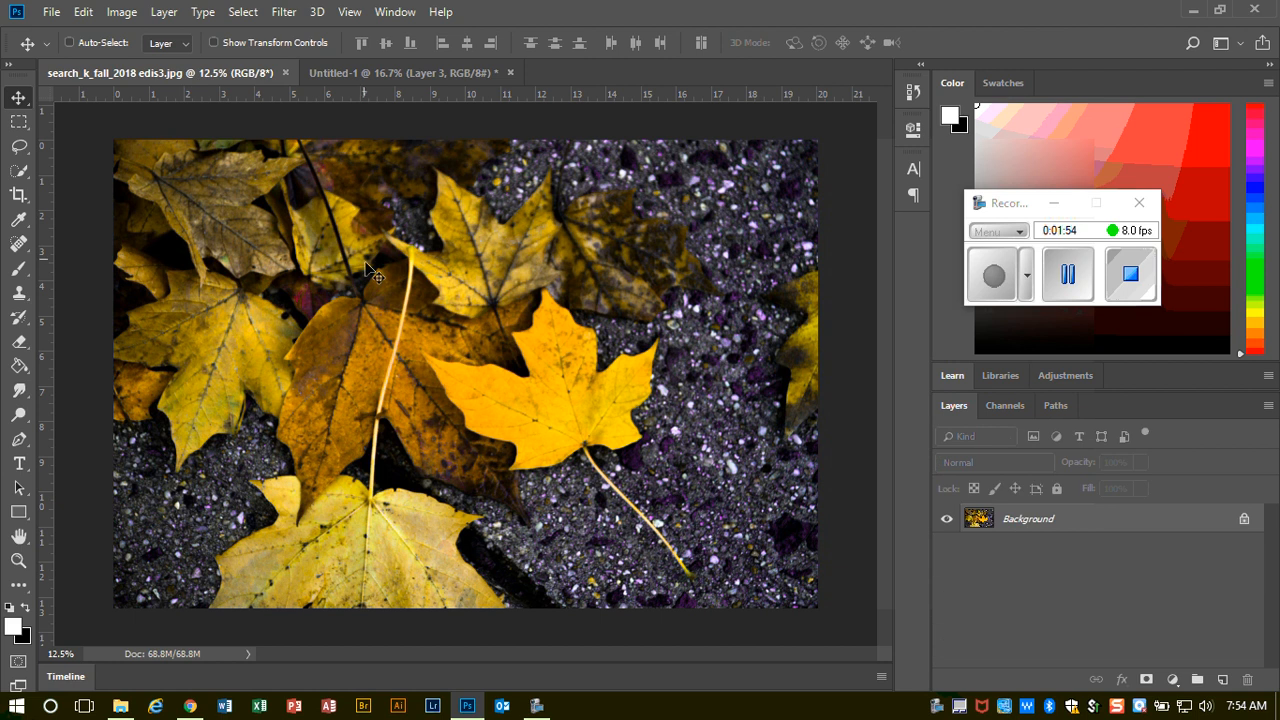
pyautogui.moveTo(515, 375); pyautogui.dragTo(466, 346)
pyautogui.click(178, 74)
pyautogui.click(285, 73)
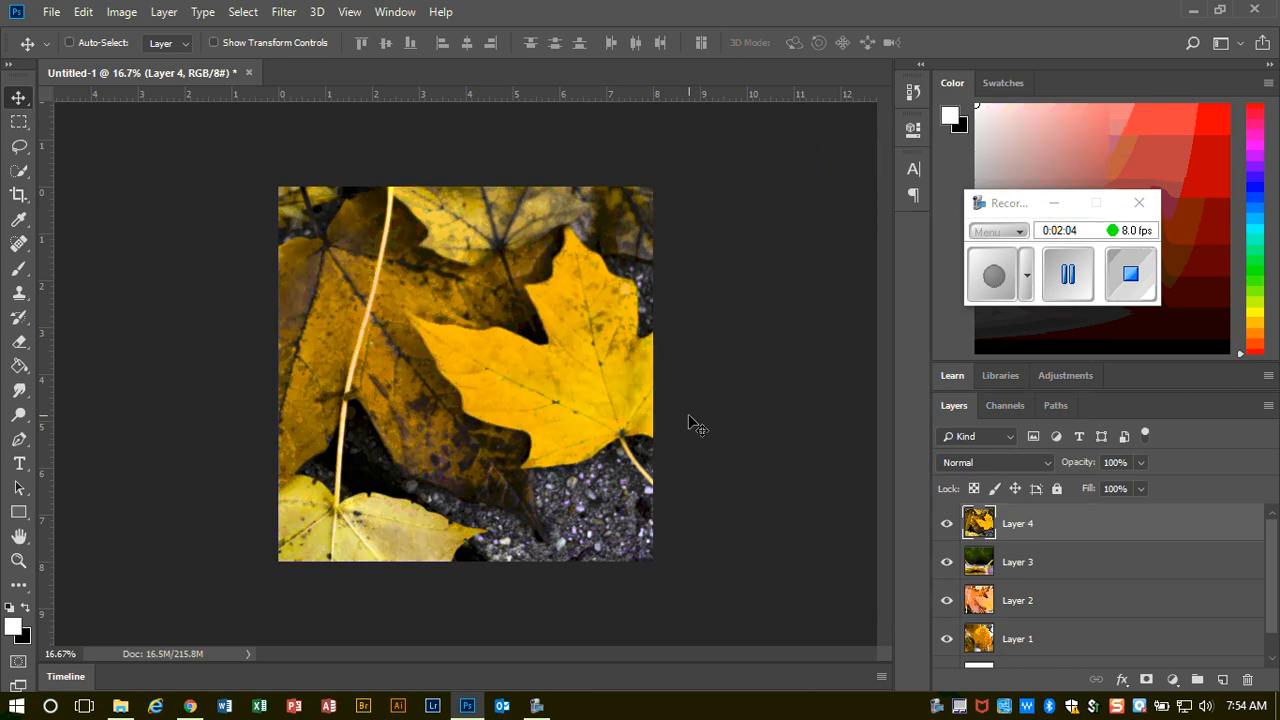
# - Scale Layer 4, the yellow maple leaf photo, down proportionally to about 87% with Free Transform
pyautogui.hotkey('ctrl', 't')
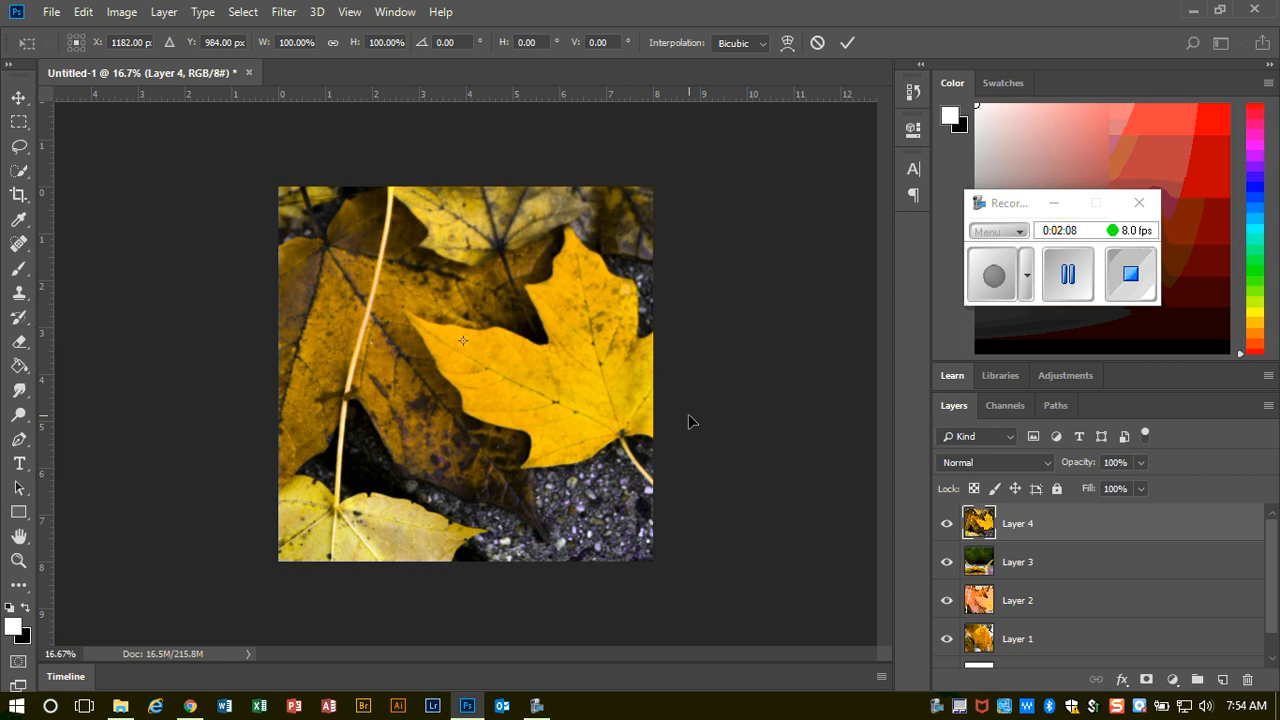
pyautogui.hotkey('ctrl', '0')
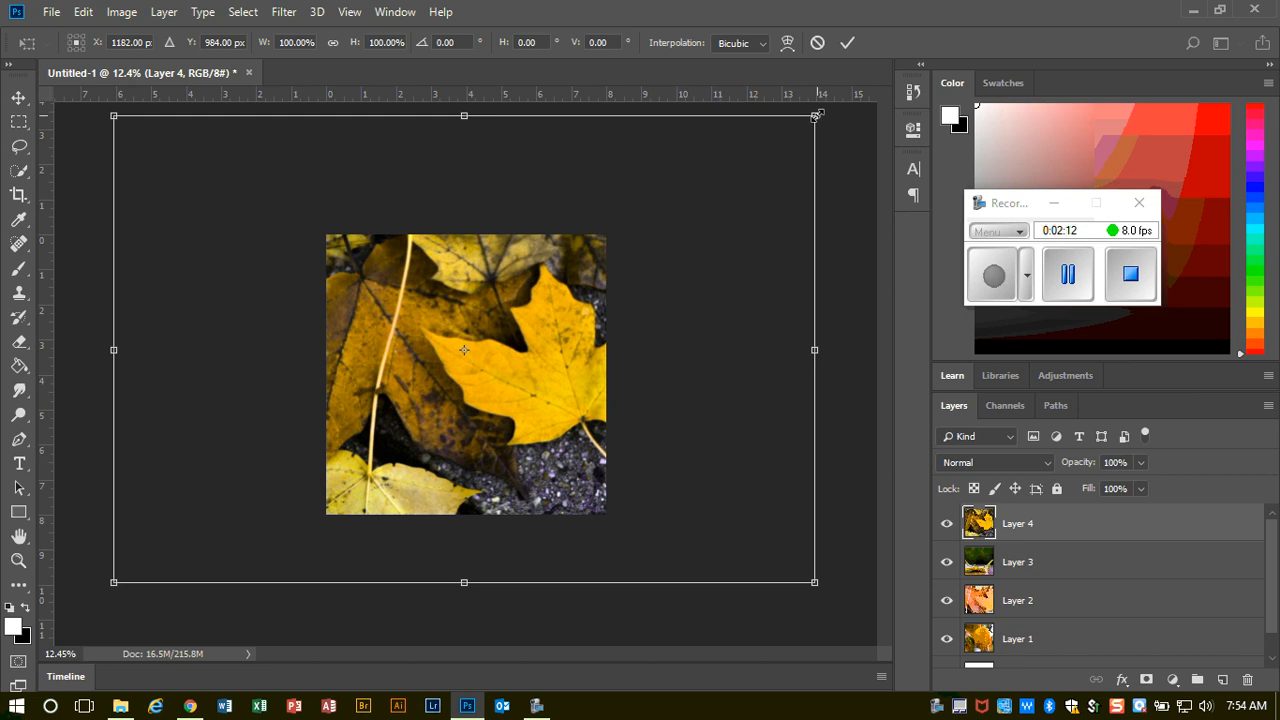
pyautogui.moveTo(817, 116); pyautogui.dragTo(720, 175)
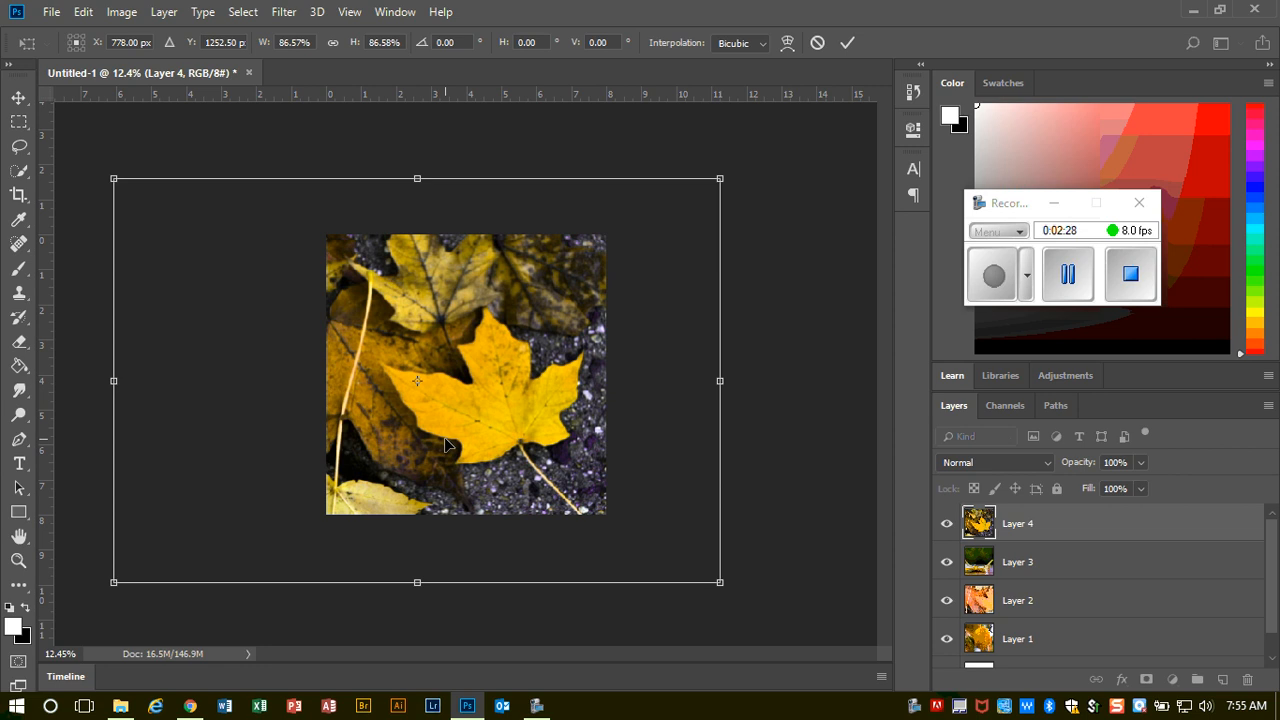
pyautogui.press('Return')
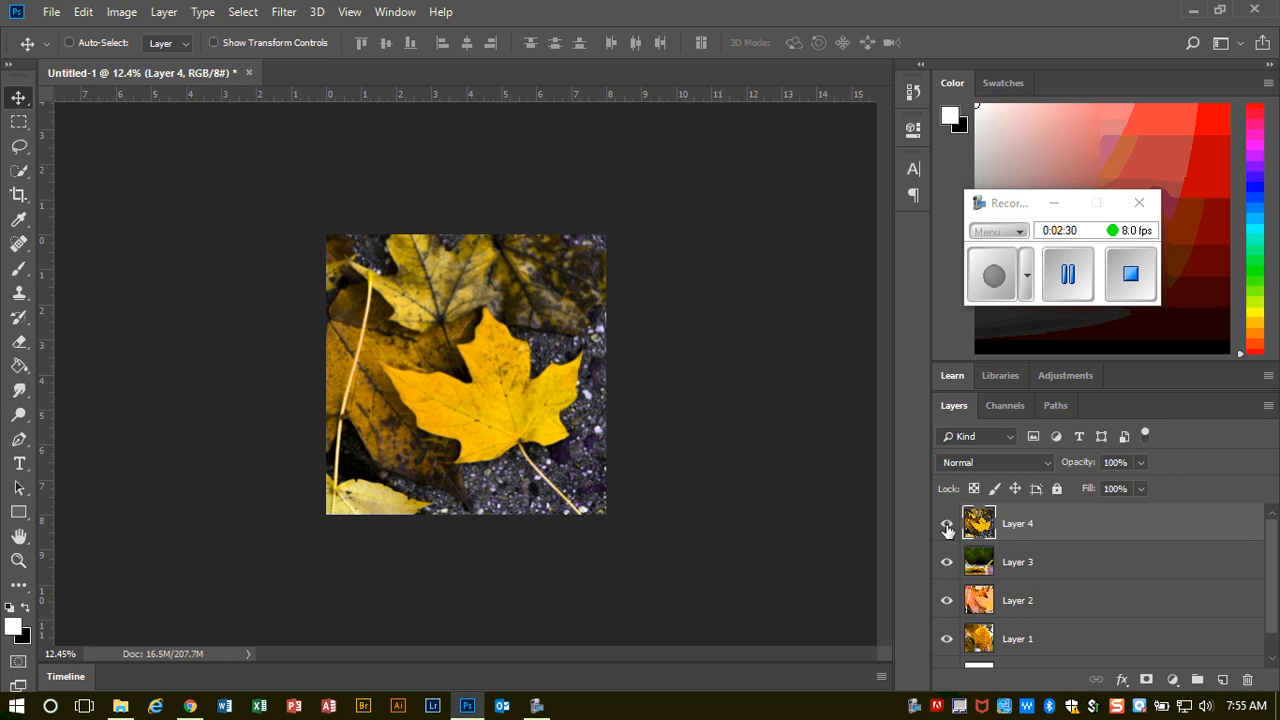
# - Hide Layer 4, then scale Layer 3 proportionally to about 78% and position it so it covers the whole canvas
pyautogui.click(946, 524)
pyautogui.click(1040, 572)
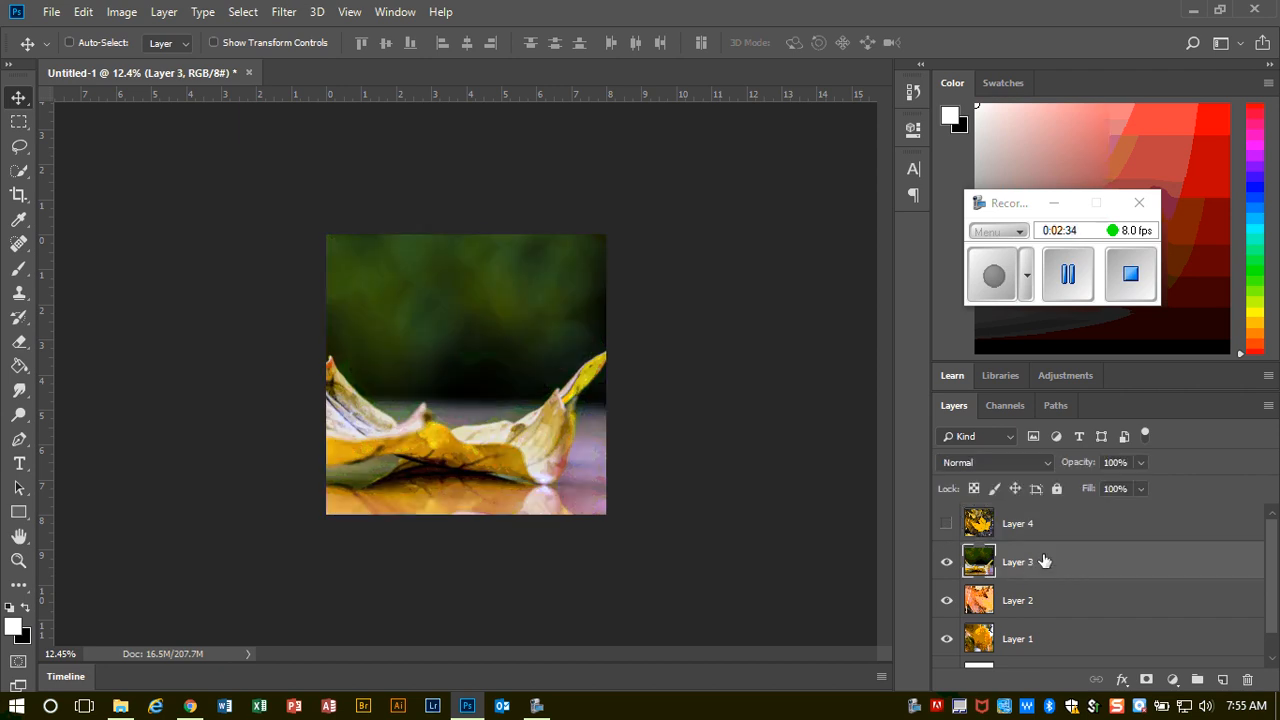
pyautogui.hotkey('ctrl', 't')
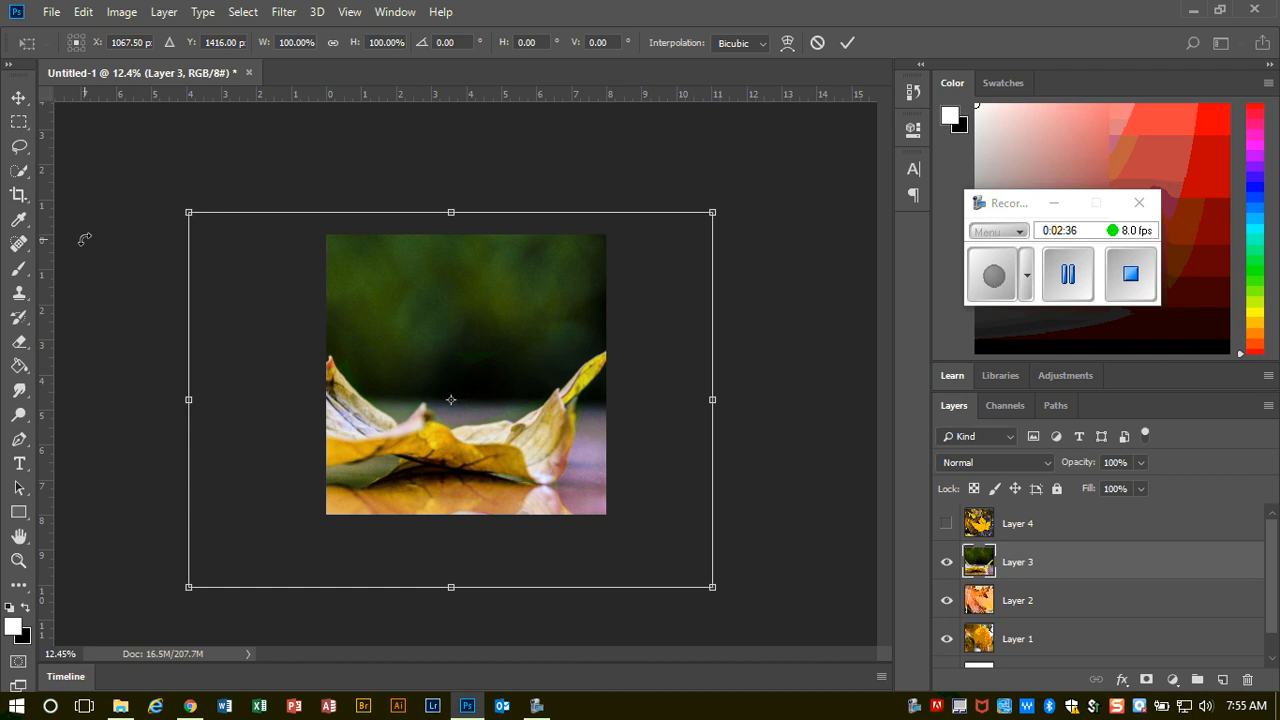
pyautogui.moveTo(188, 212); pyautogui.dragTo(320, 302)
pyautogui.moveTo(431, 438); pyautogui.dragTo(420, 370)
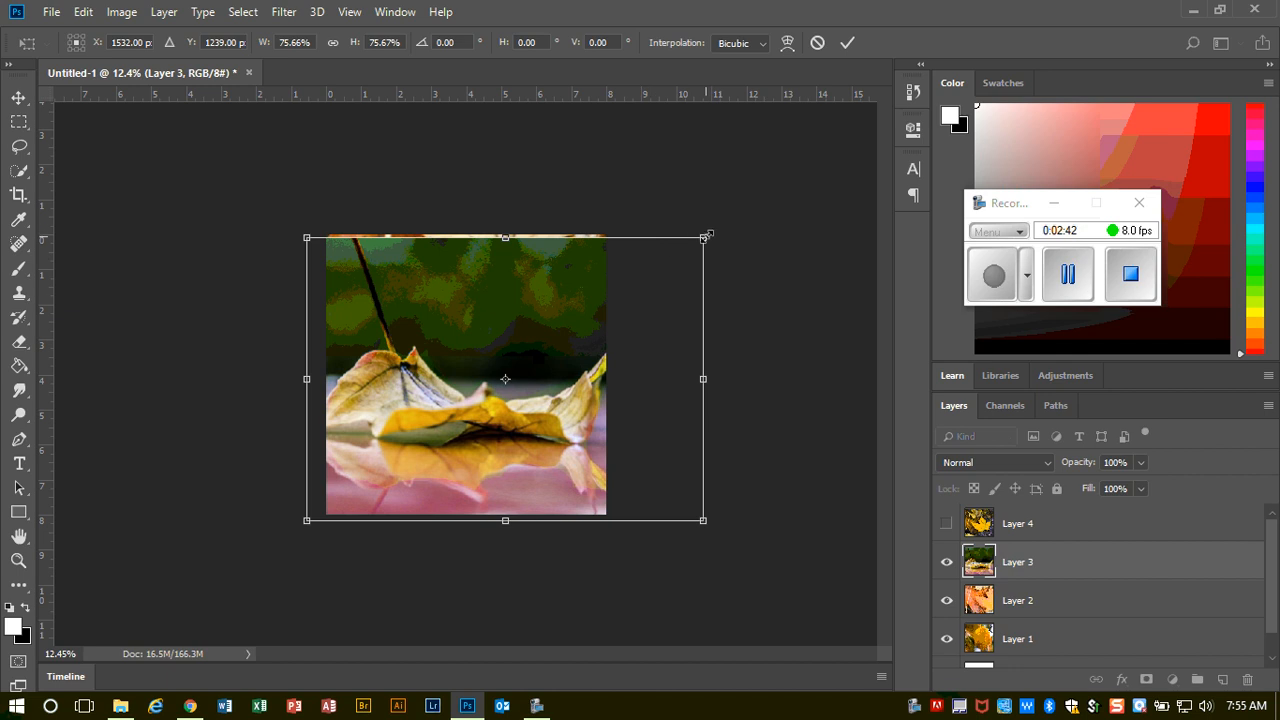
pyautogui.moveTo(705, 238); pyautogui.dragTo(713, 229)
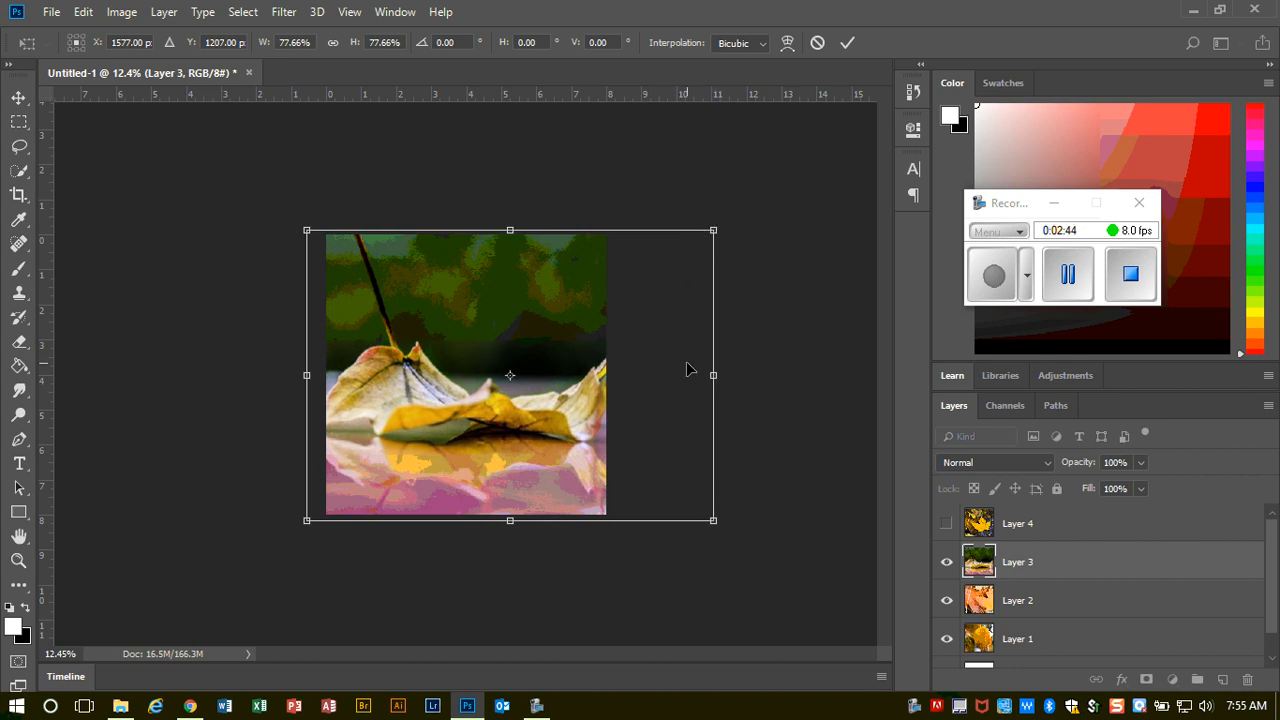
pyautogui.press('Return')
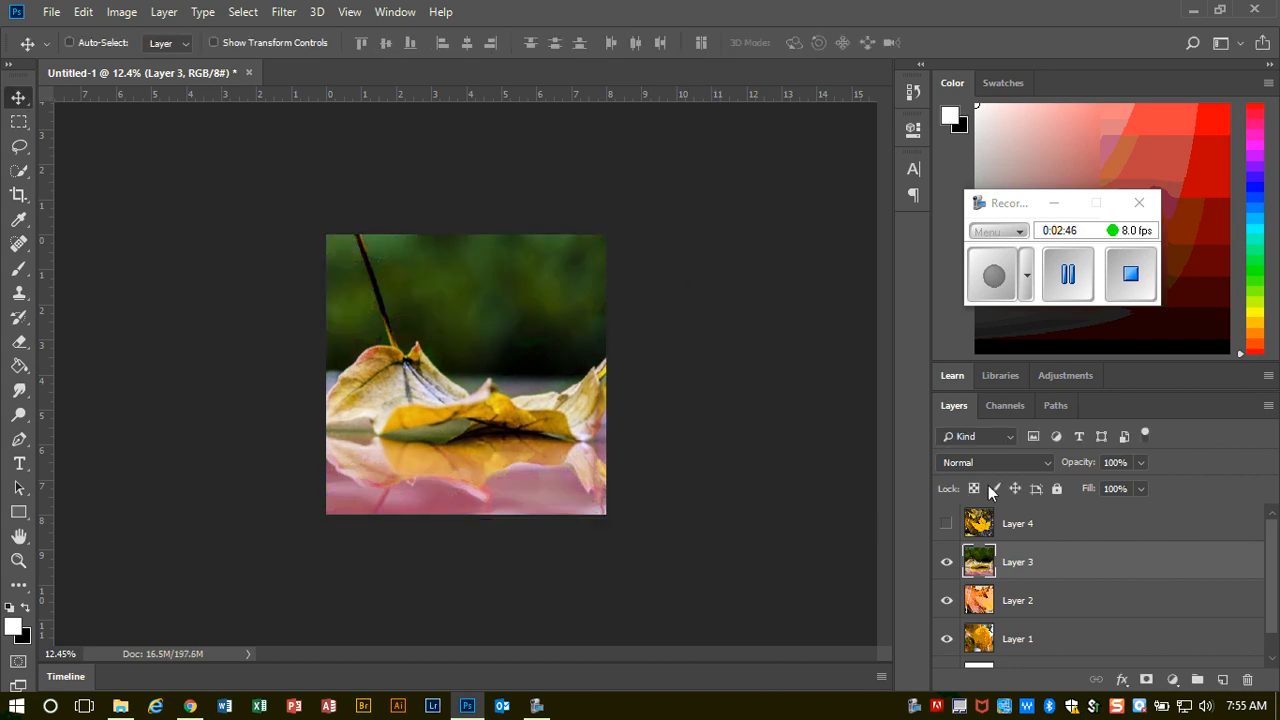
# - Hide Layer 3, then scale Layer 2 proportionally to about 79% with the orange leaf filling the canvas
pyautogui.click(948, 563)
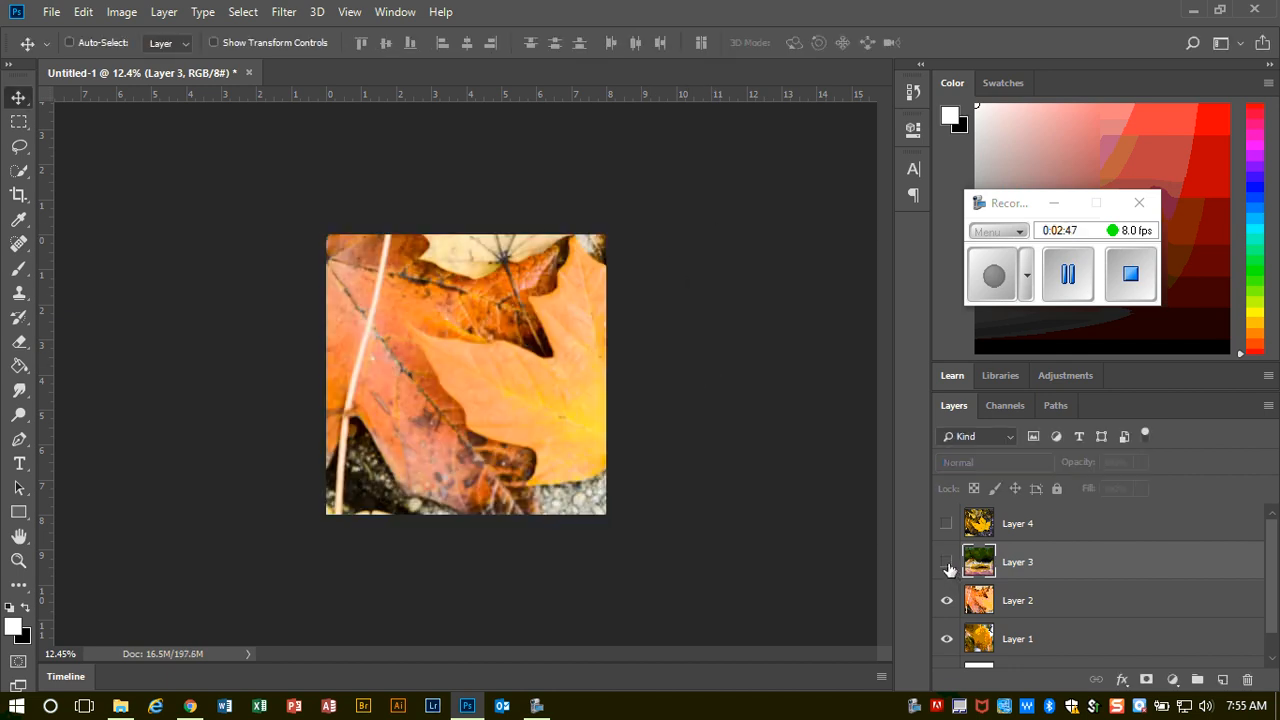
pyautogui.click(1018, 604)
pyautogui.hotkey('ctrl', 't')
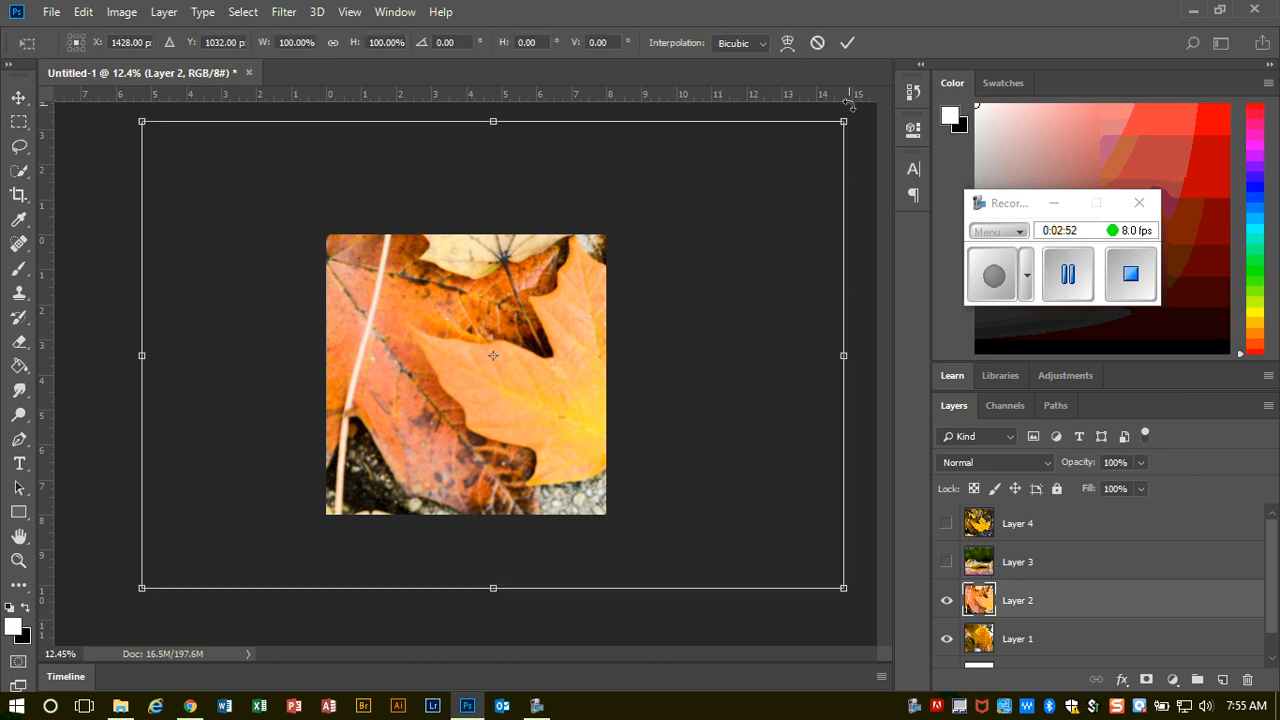
pyautogui.moveTo(140, 588); pyautogui.dragTo(320, 534)
pyautogui.moveTo(488, 332); pyautogui.dragTo(478, 392)
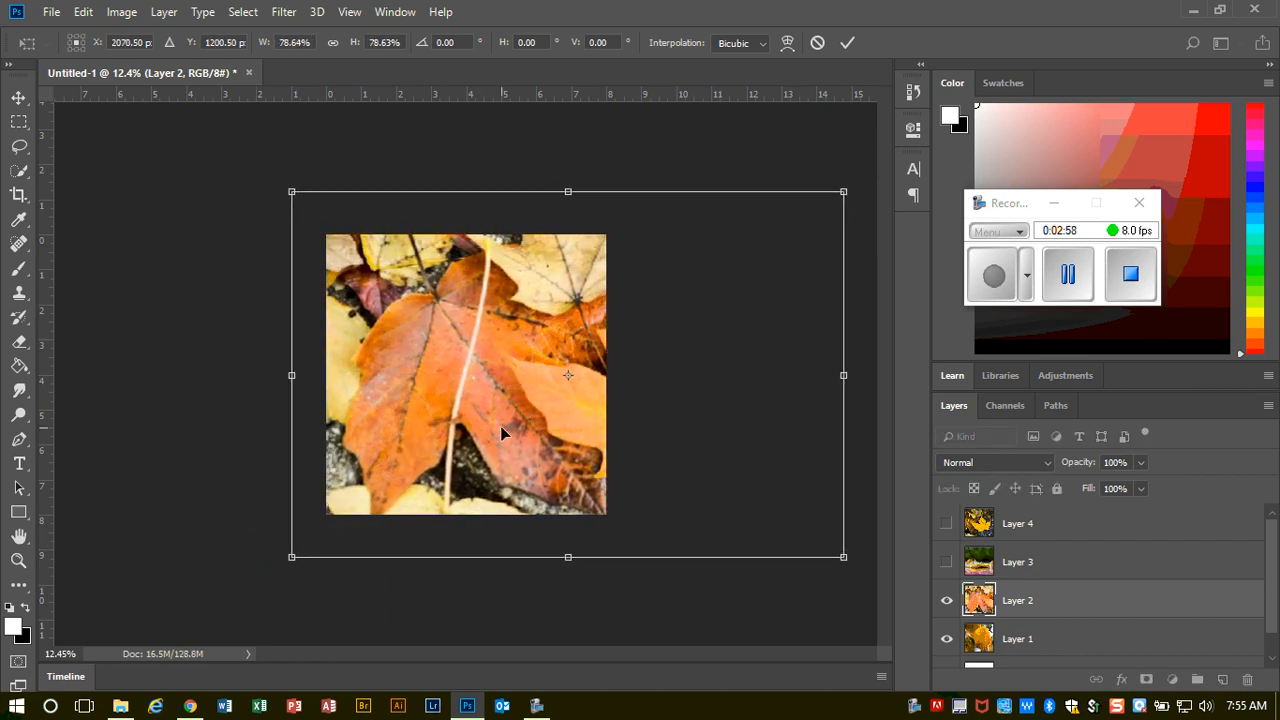
pyautogui.press('Return')
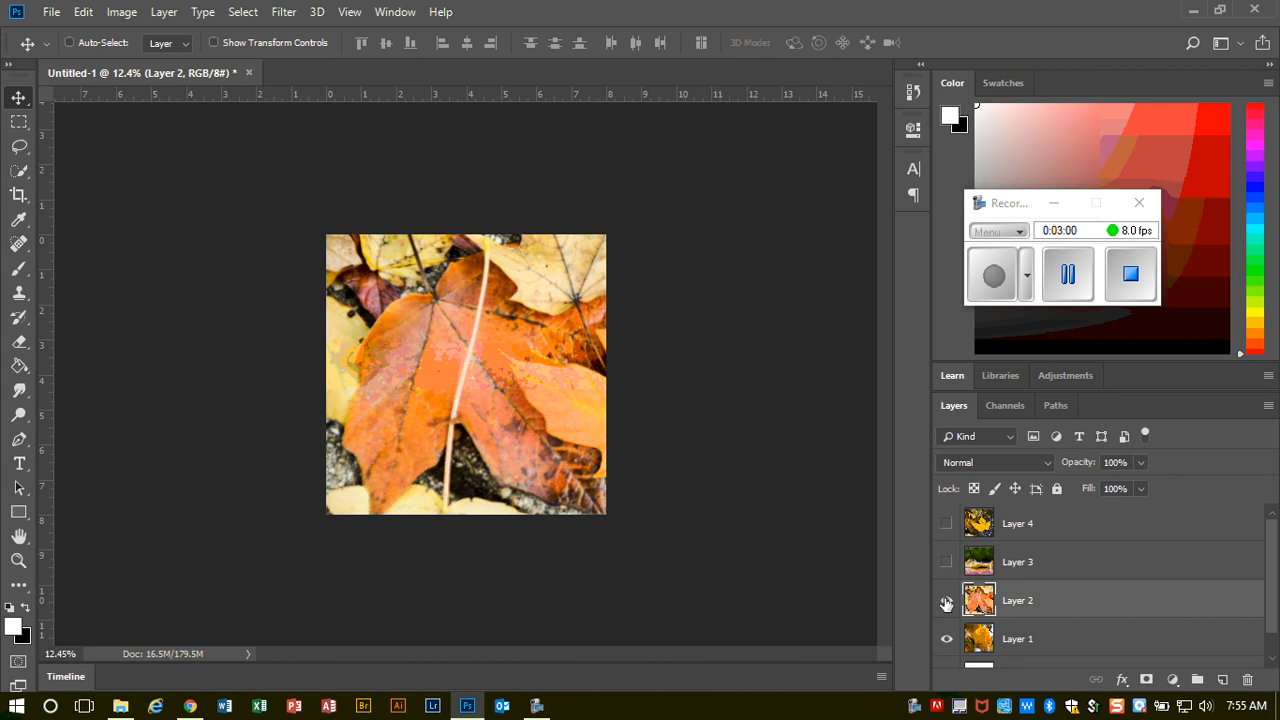
# - Hide Layer 2, then enlarge Layer 1 proportionally to about 103% with Free Transform
pyautogui.click(946, 600)
pyautogui.scroll(-1, 1160, 600)
pyautogui.click(1047, 614)
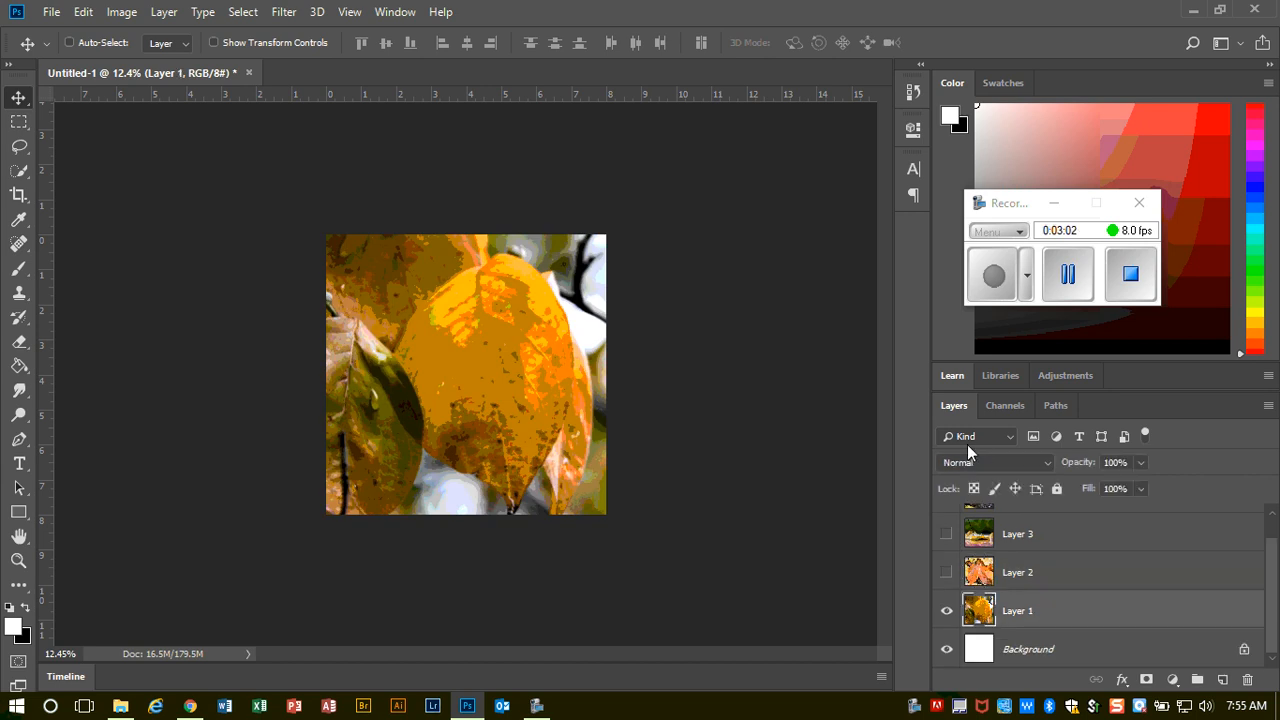
pyautogui.hotkey('ctrl', 't')
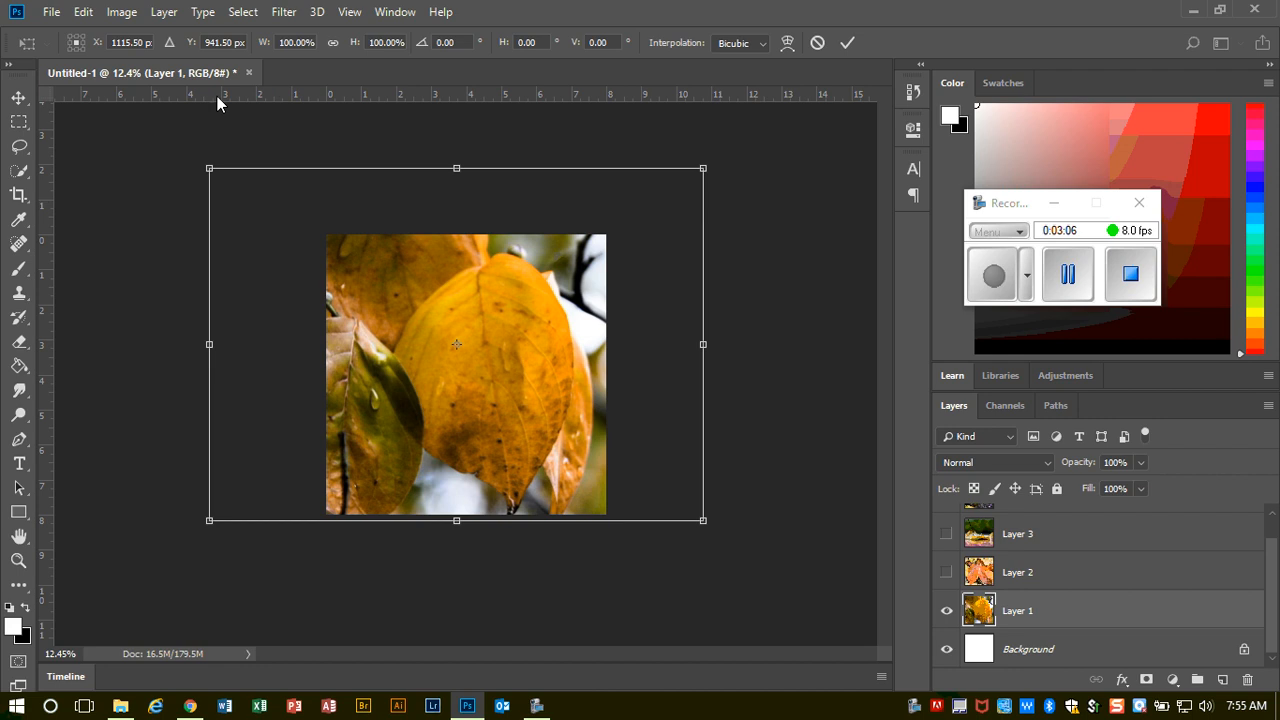
pyautogui.moveTo(205, 167)
pyautogui.mouseDown()
pyautogui.moveTo(226, 182)
pyautogui.moveTo(197, 159)
pyautogui.mouseUp()
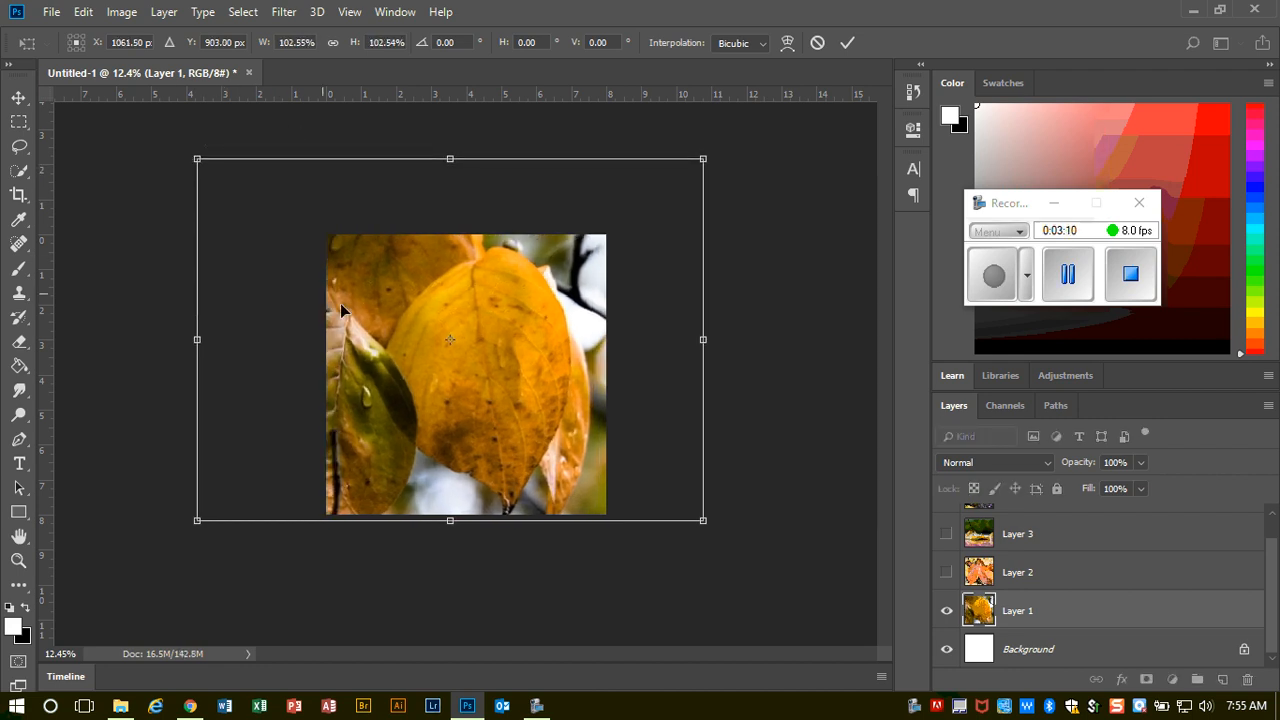
pyautogui.press('Return')
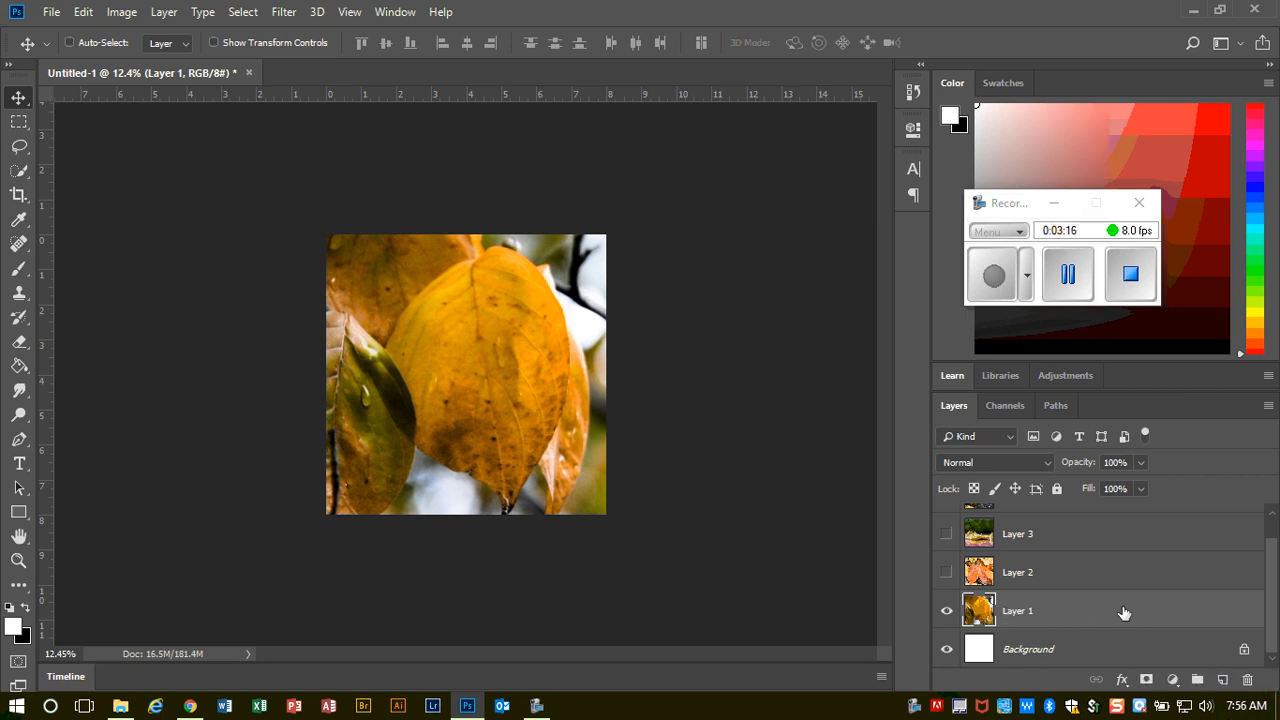
# - Show Layer 2 again and lower its opacity to 43% so it blends with Layer 1
pyautogui.click(1010, 580)
pyautogui.click(946, 572)
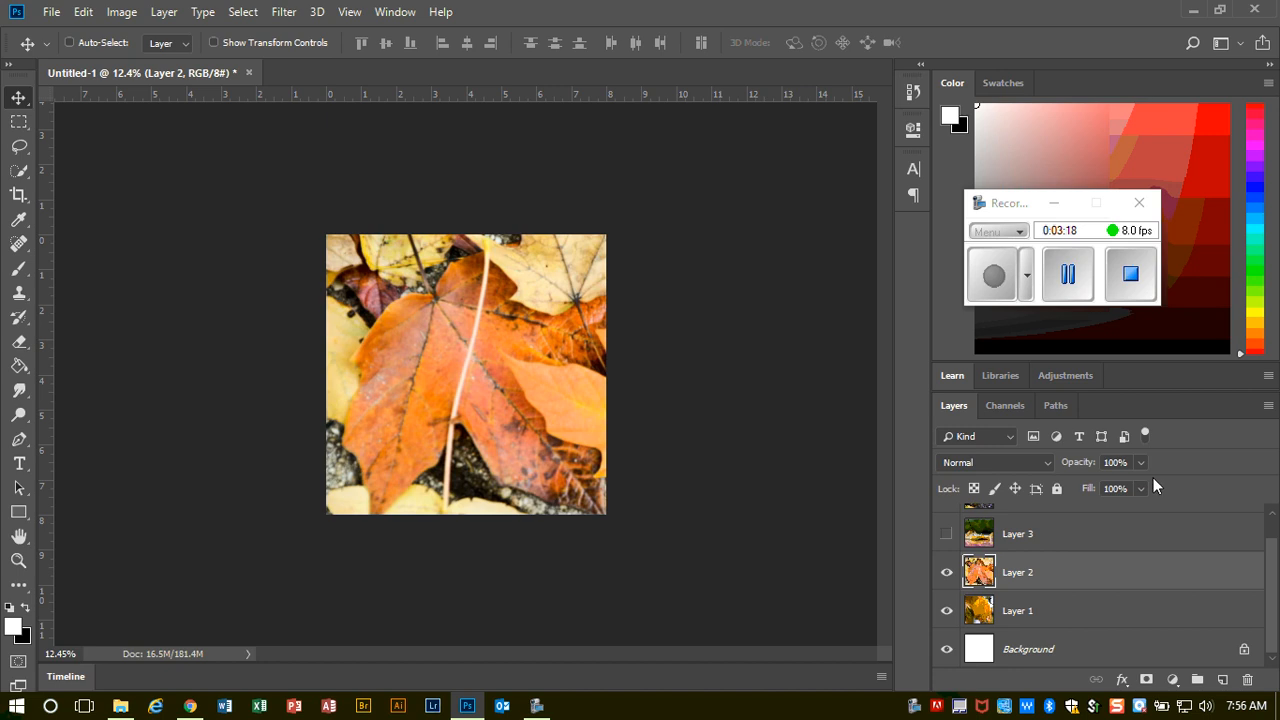
pyautogui.click(1141, 463)
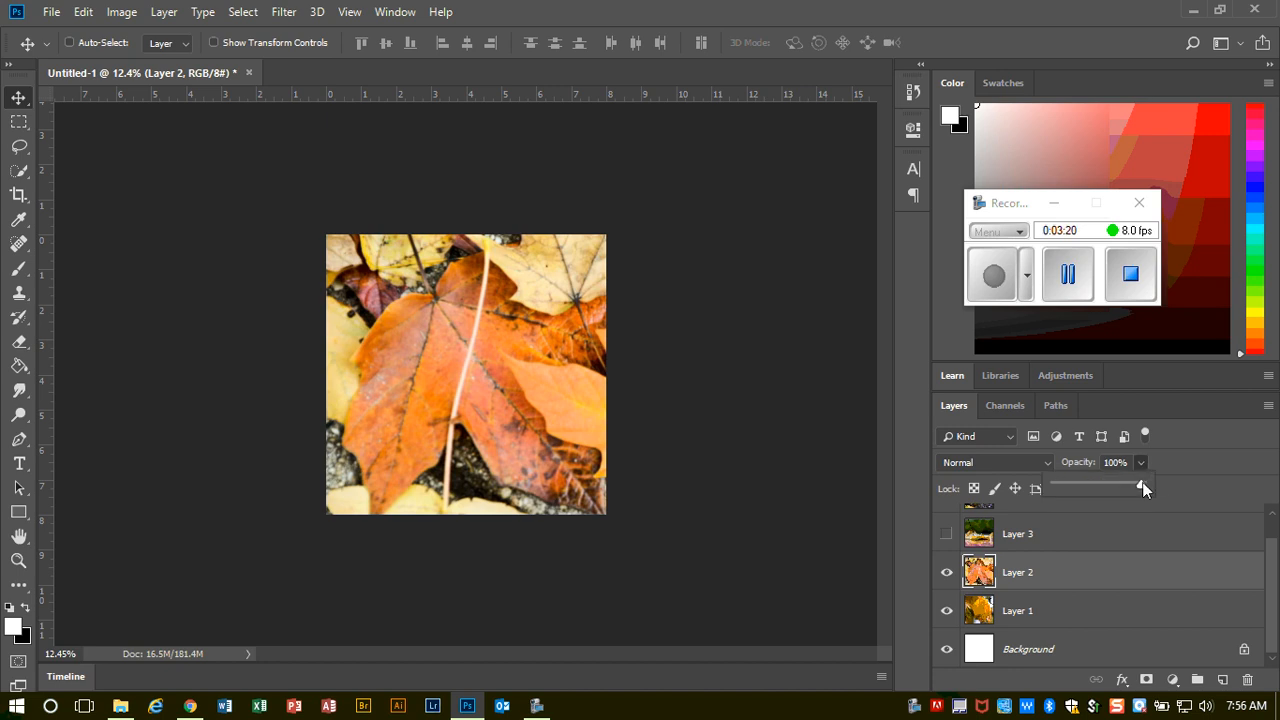
pyautogui.moveTo(1129, 487); pyautogui.dragTo(1090, 488)
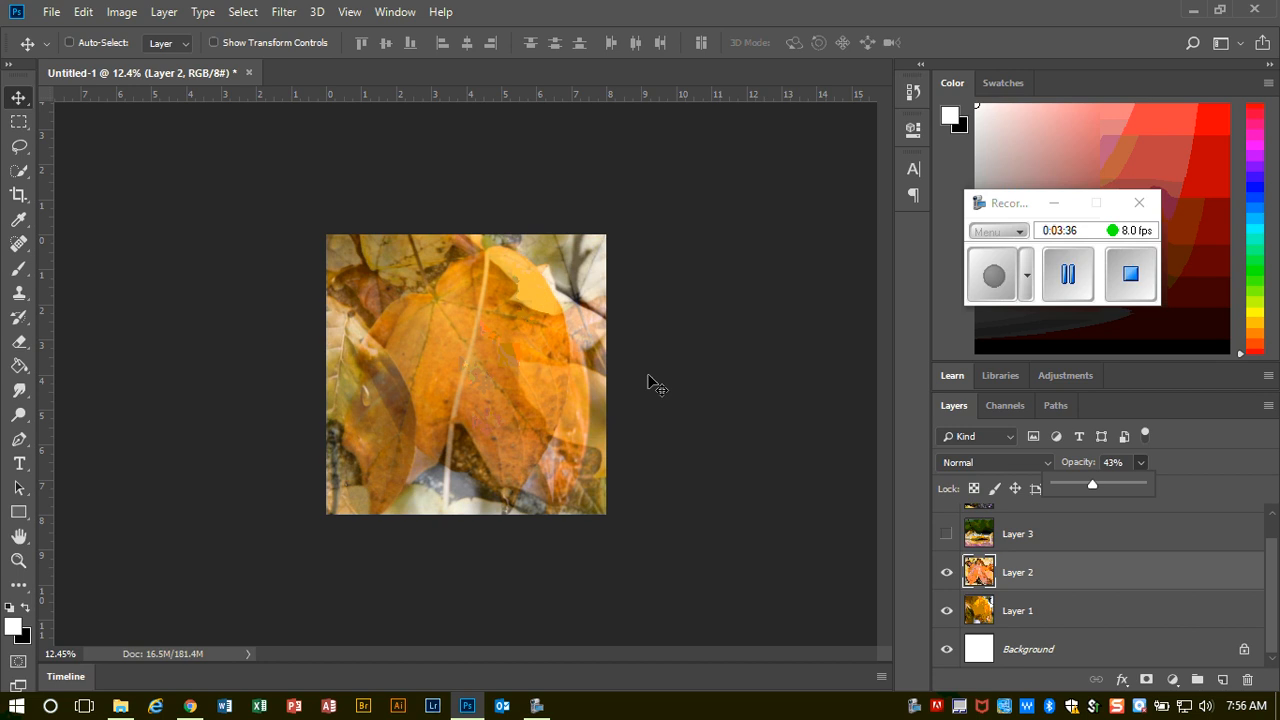
# - Show Layer 3 again and reduce its opacity to 55%
pyautogui.click(946, 534)
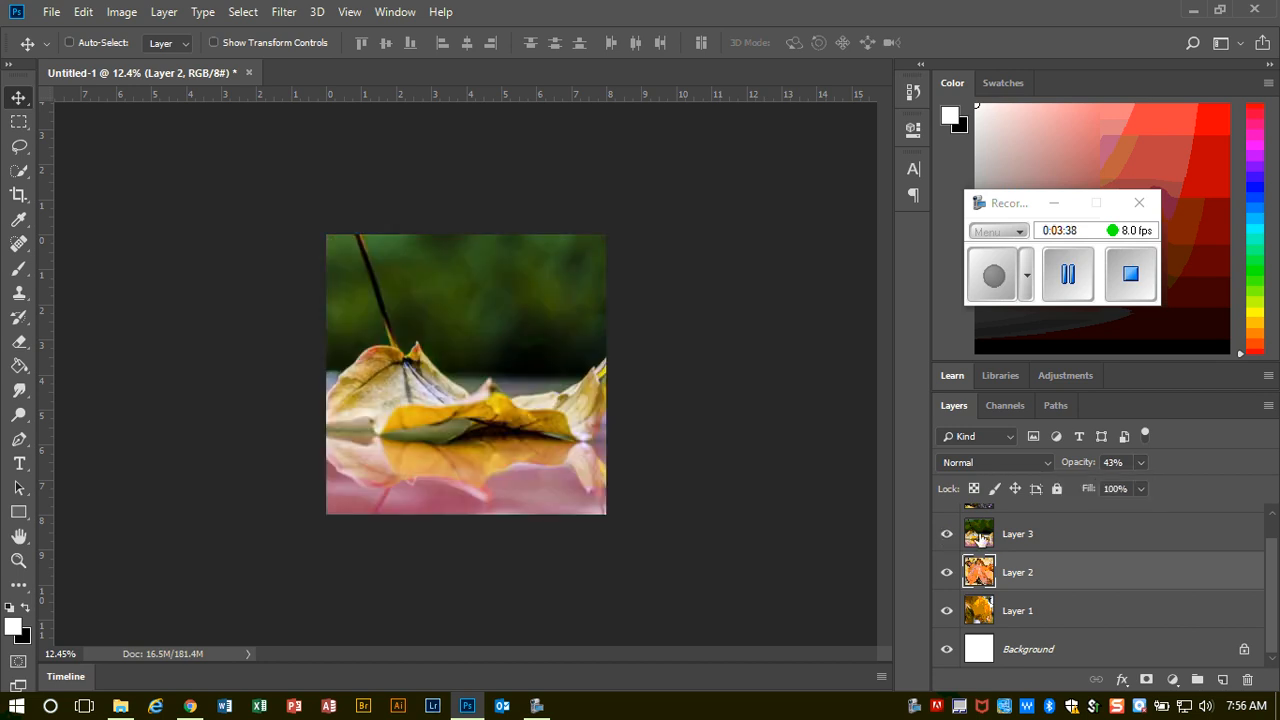
pyautogui.click(1015, 540)
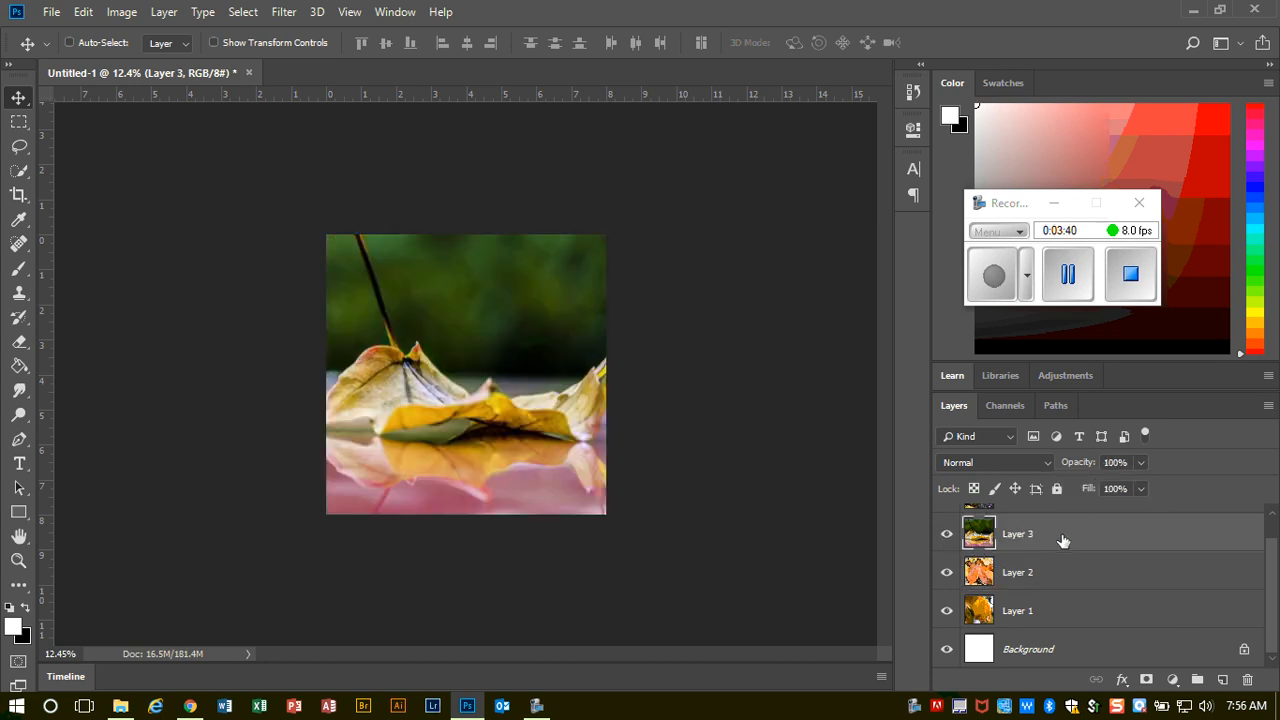
pyautogui.click(1143, 461)
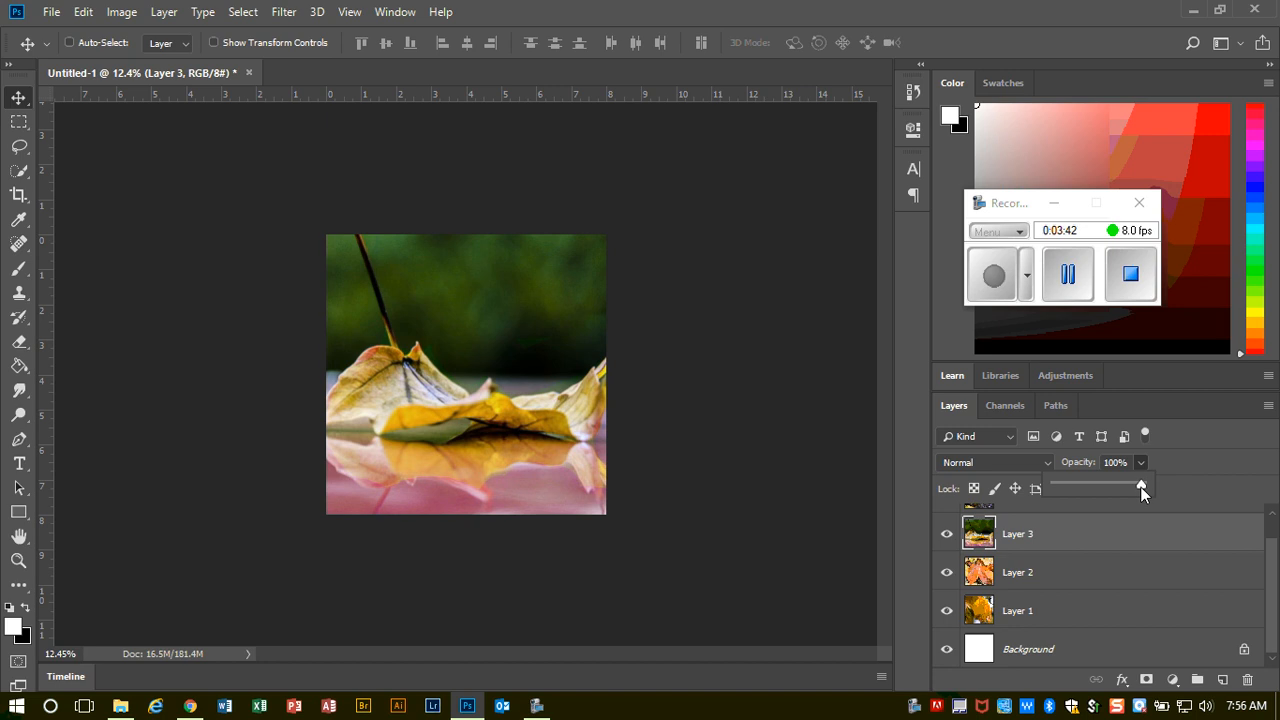
pyautogui.moveTo(1140, 486); pyautogui.dragTo(1103, 484)
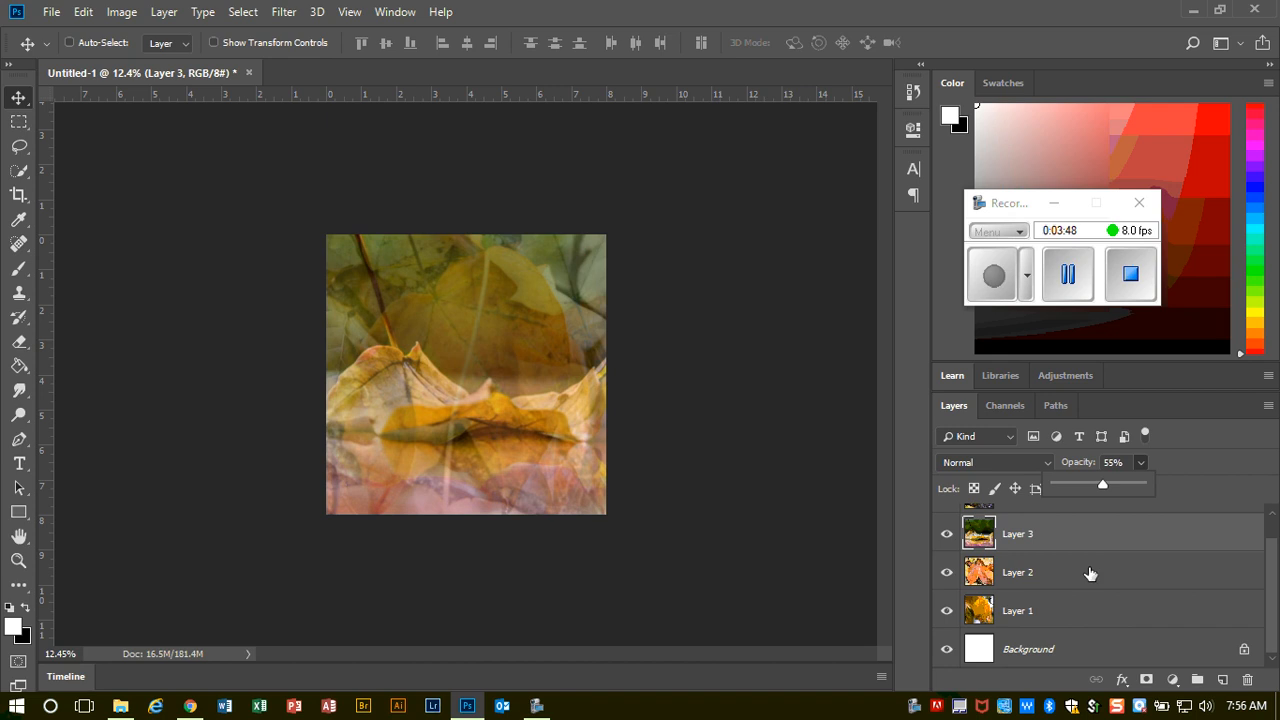
# - Show Layer 4 again and reduce its opacity to 22%
pyautogui.scroll(1, 1136, 581)
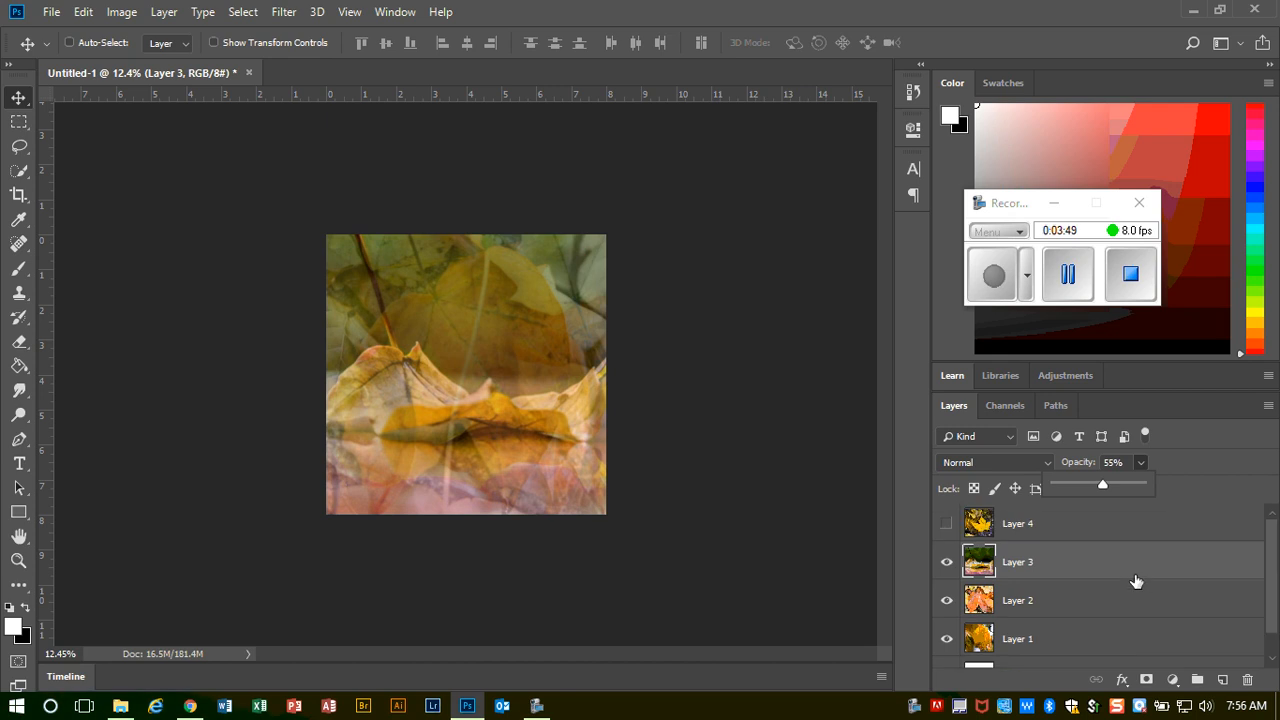
pyautogui.click(947, 526)
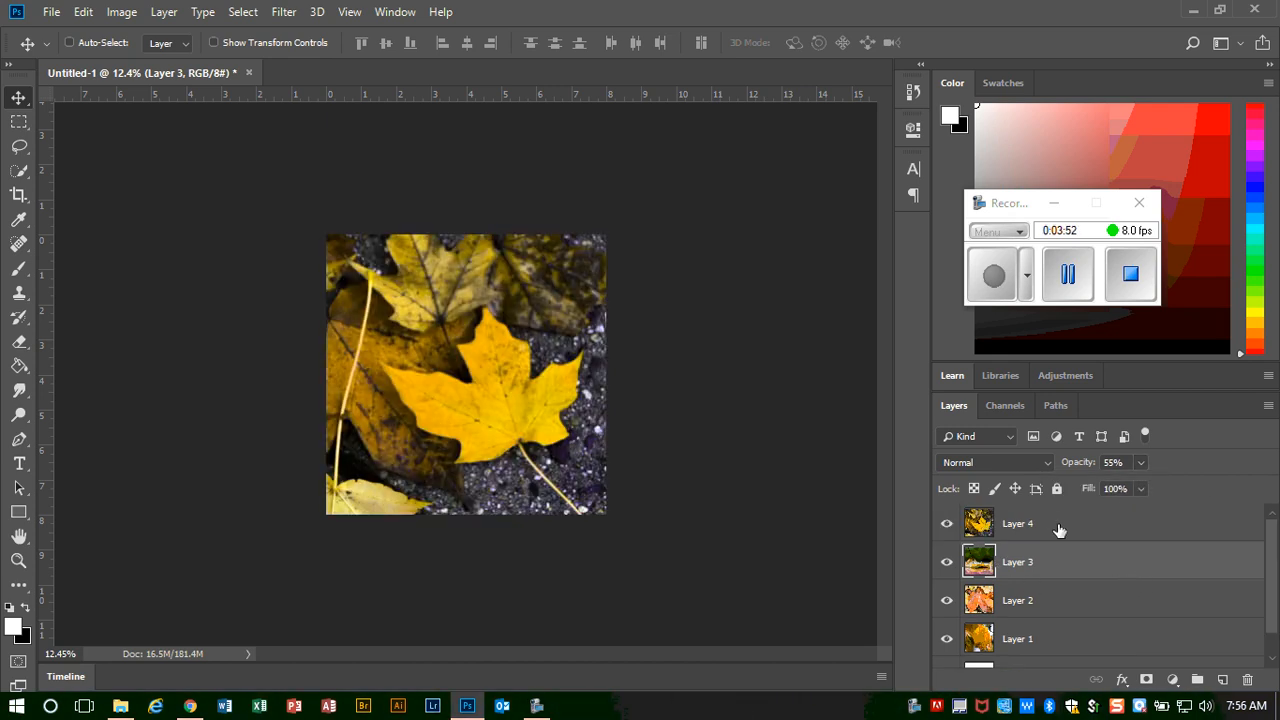
pyautogui.click(1055, 529)
pyautogui.click(1140, 462)
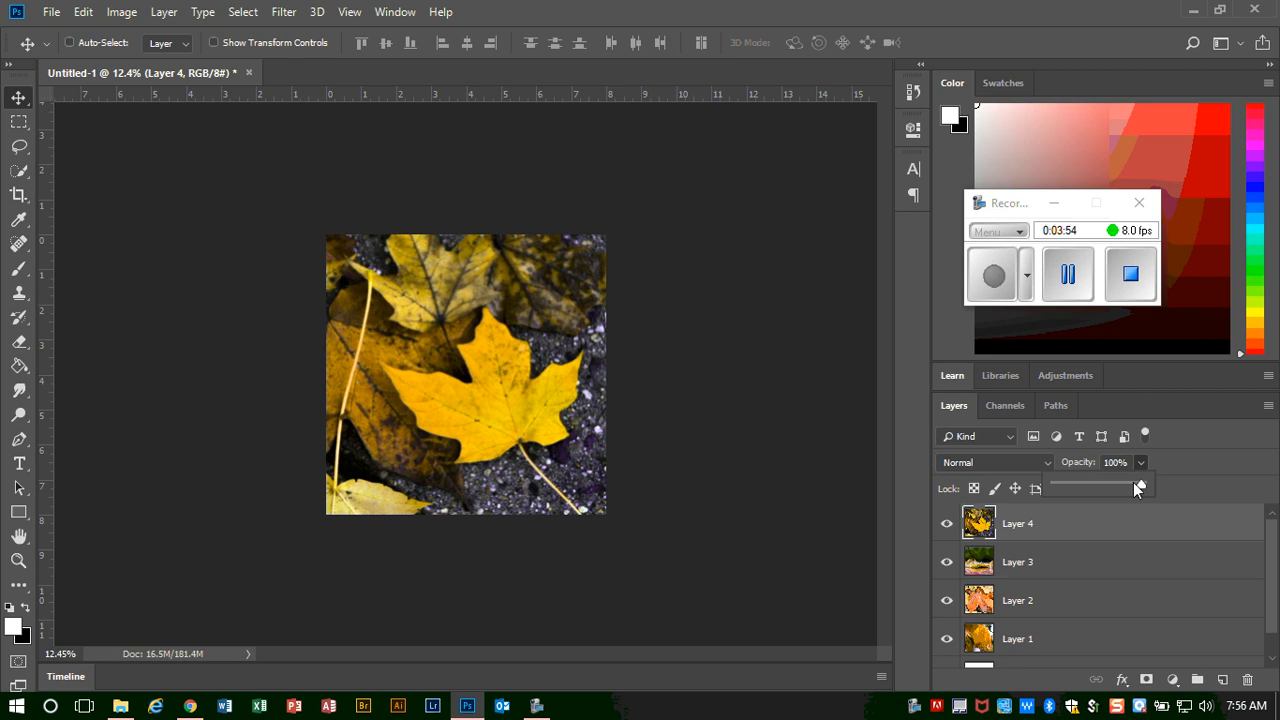
pyautogui.moveTo(1140, 486); pyautogui.dragTo(1078, 489)
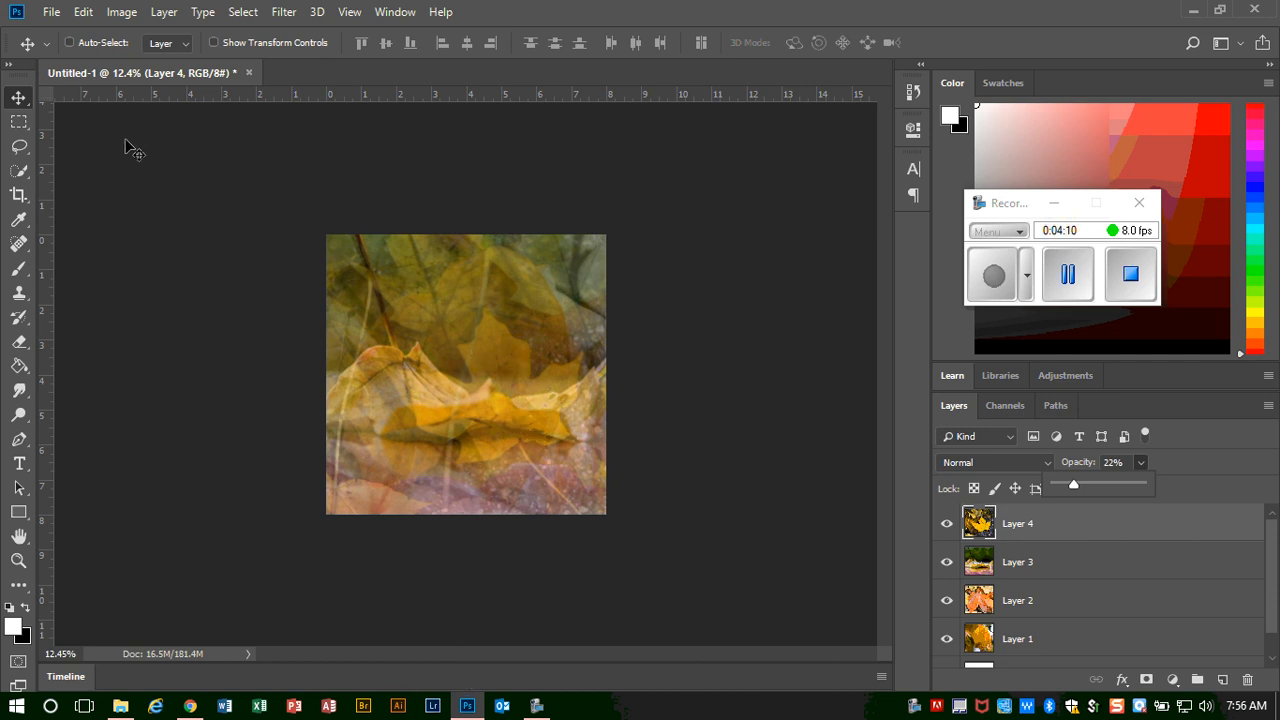
# - Start saving the document as a new file and browse to the Photo 1 folder inside 17-18 Photo
pyautogui.click(50, 14)
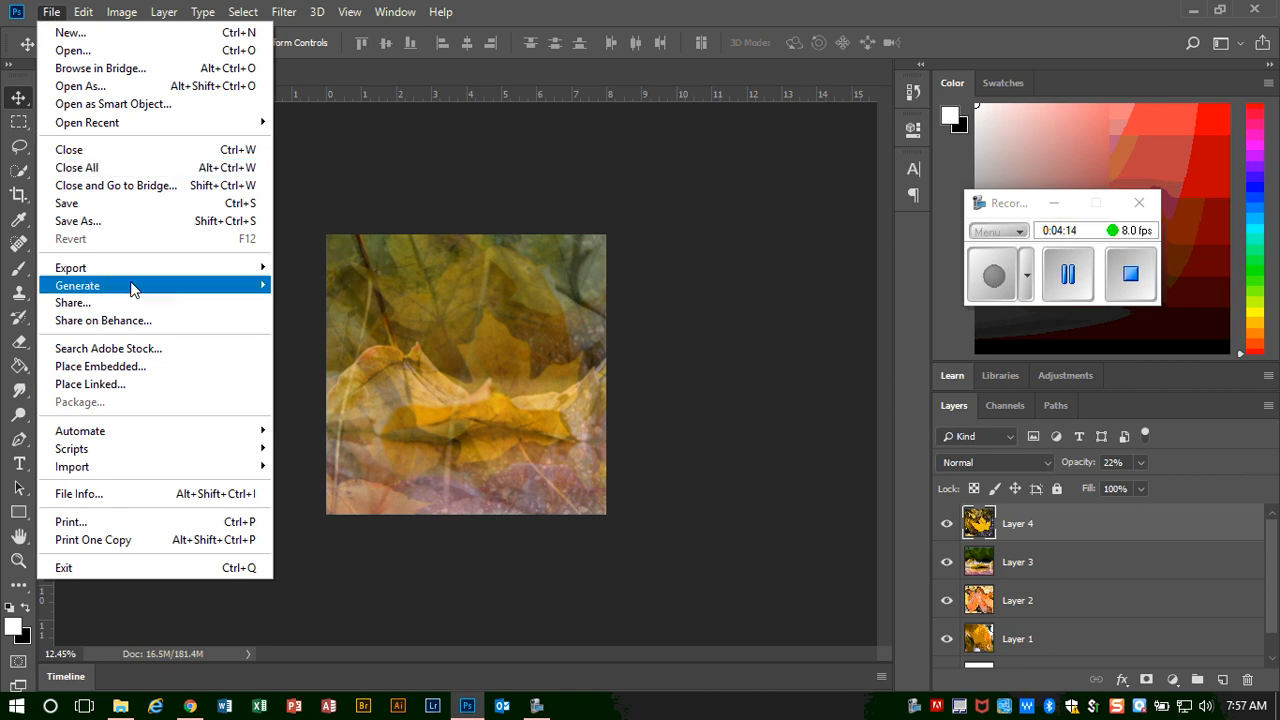
pyautogui.click(122, 220)
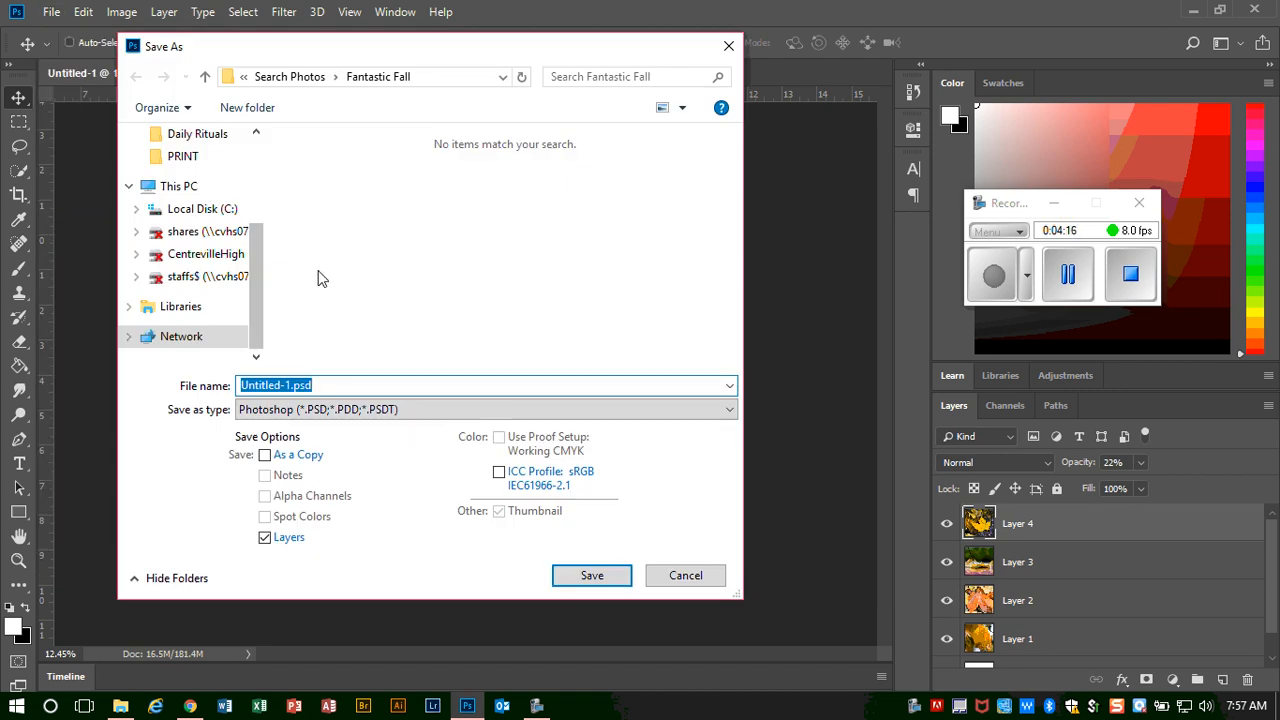
pyautogui.click(292, 78)
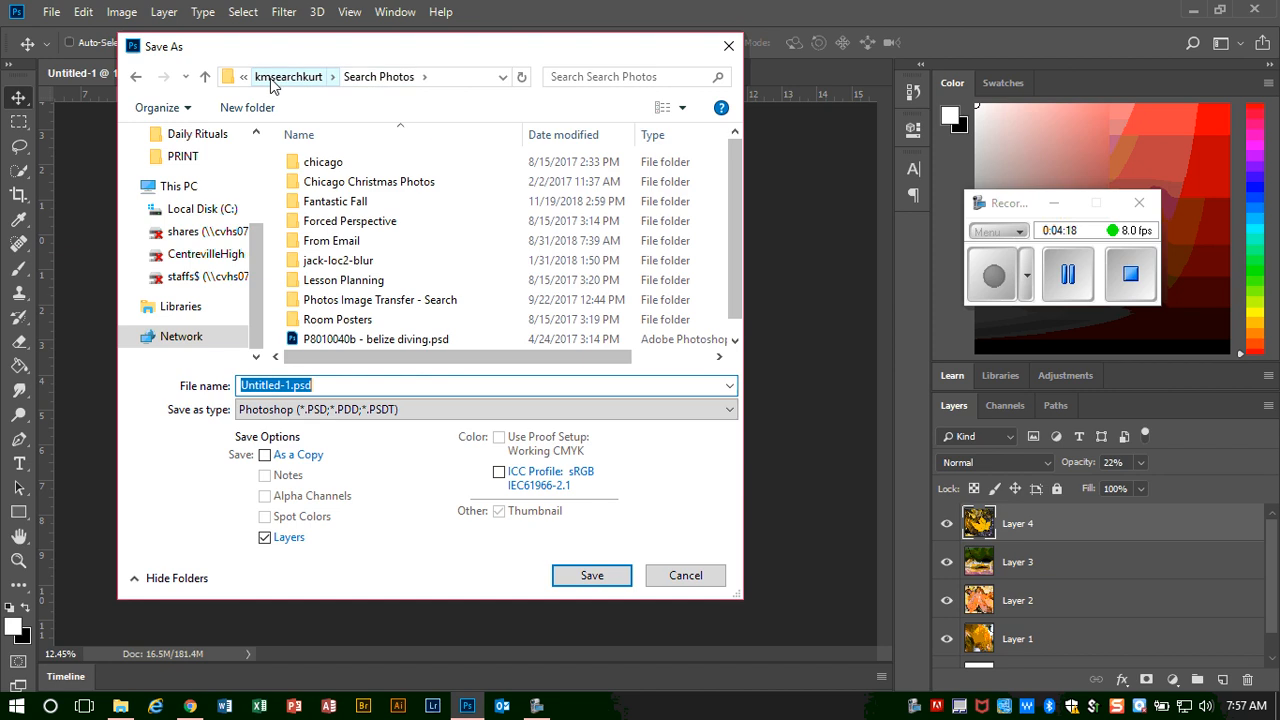
pyautogui.click(274, 79)
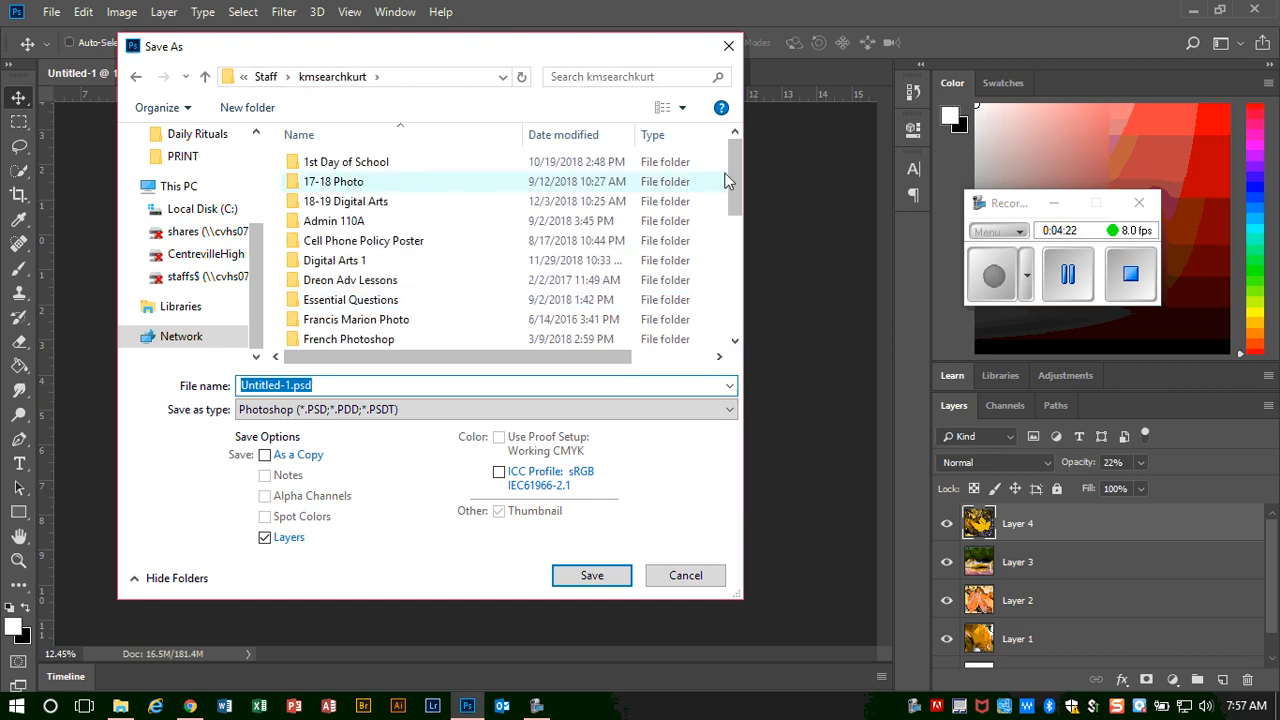
pyautogui.click(350, 185)
pyautogui.doubleClick(350, 185)
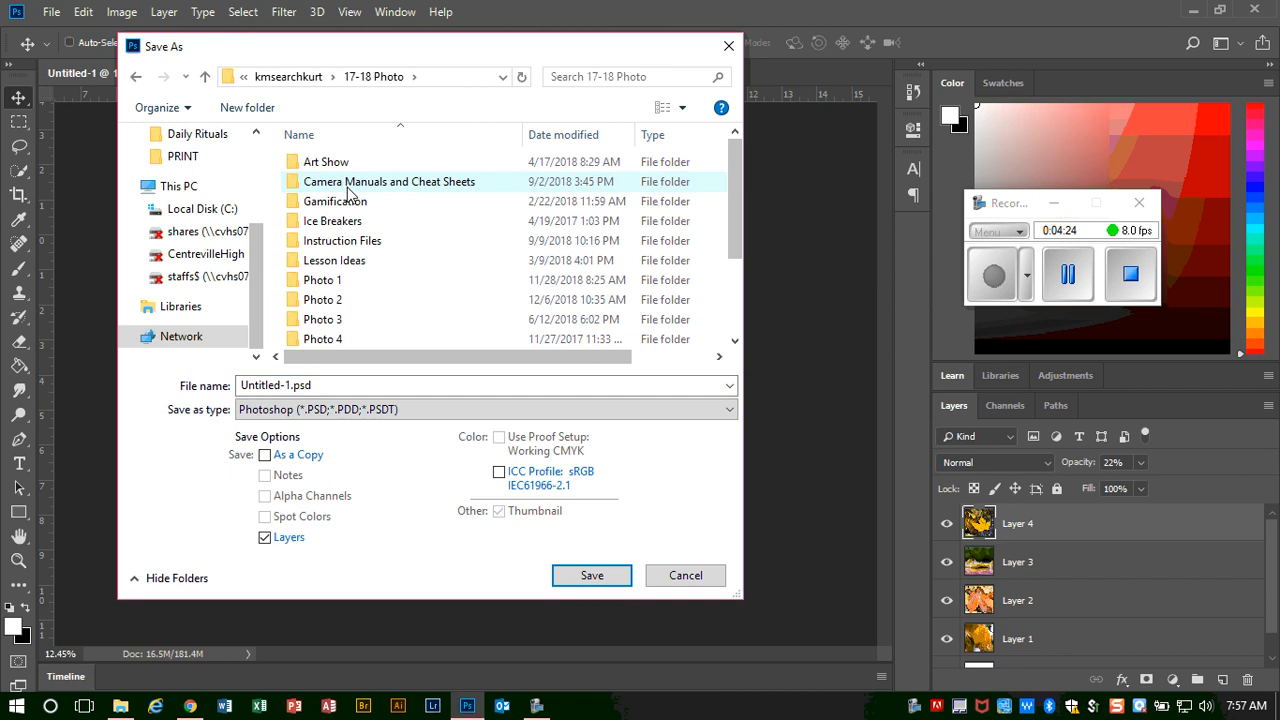
pyautogui.click(342, 279)
pyautogui.doubleClick(342, 279)
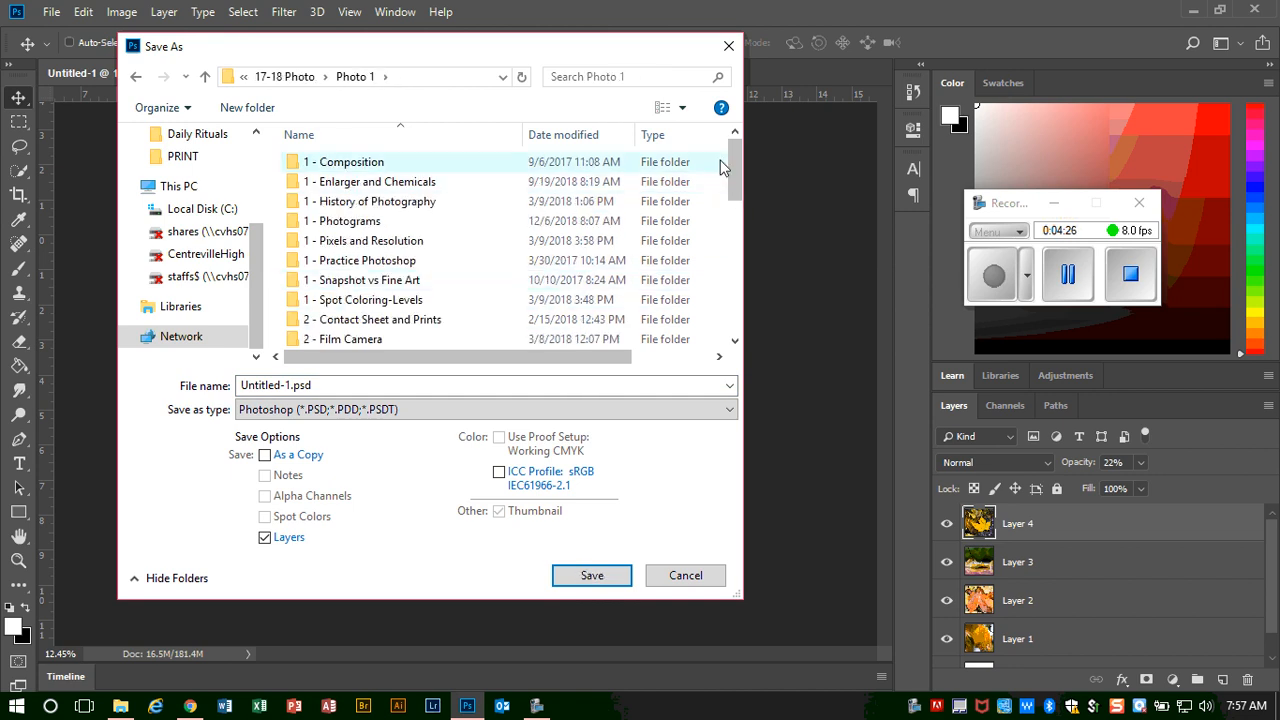
# - Choose the Daily Rituals folder inside 2 - Shooting Assignments as the save location
pyautogui.moveTo(738, 168); pyautogui.dragTo(740, 187)
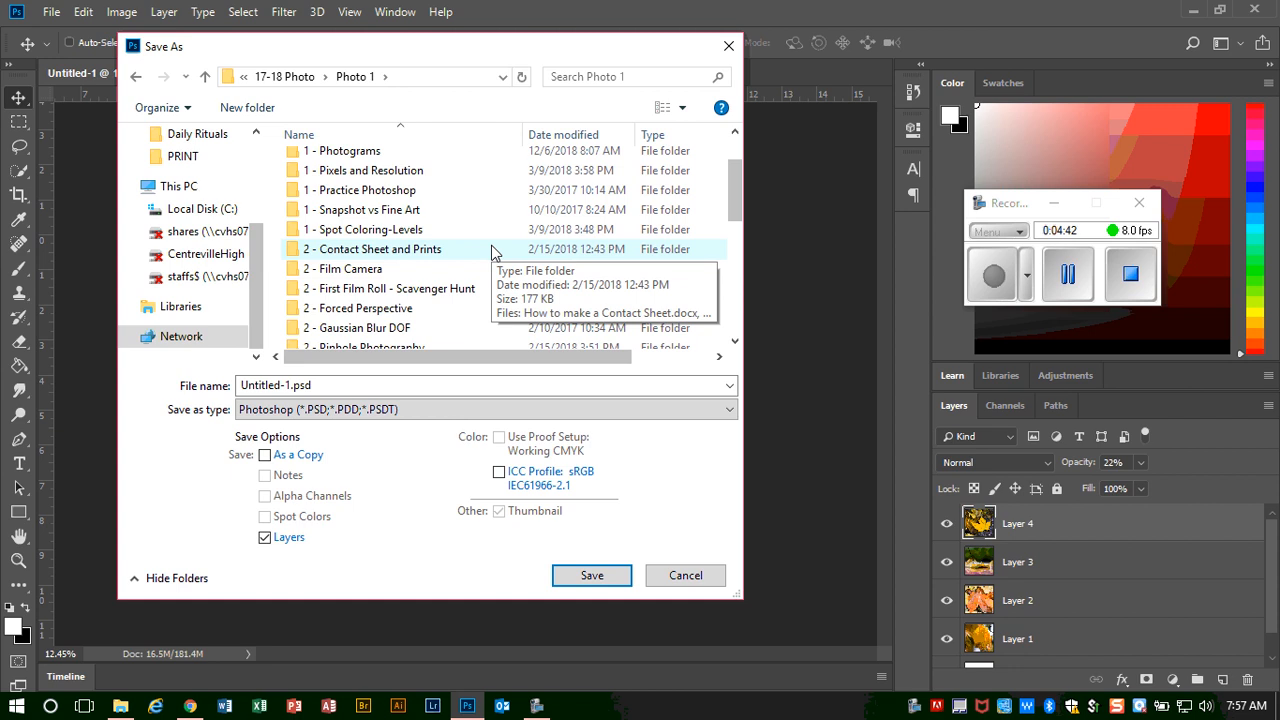
pyautogui.scroll(-1, 735, 227)
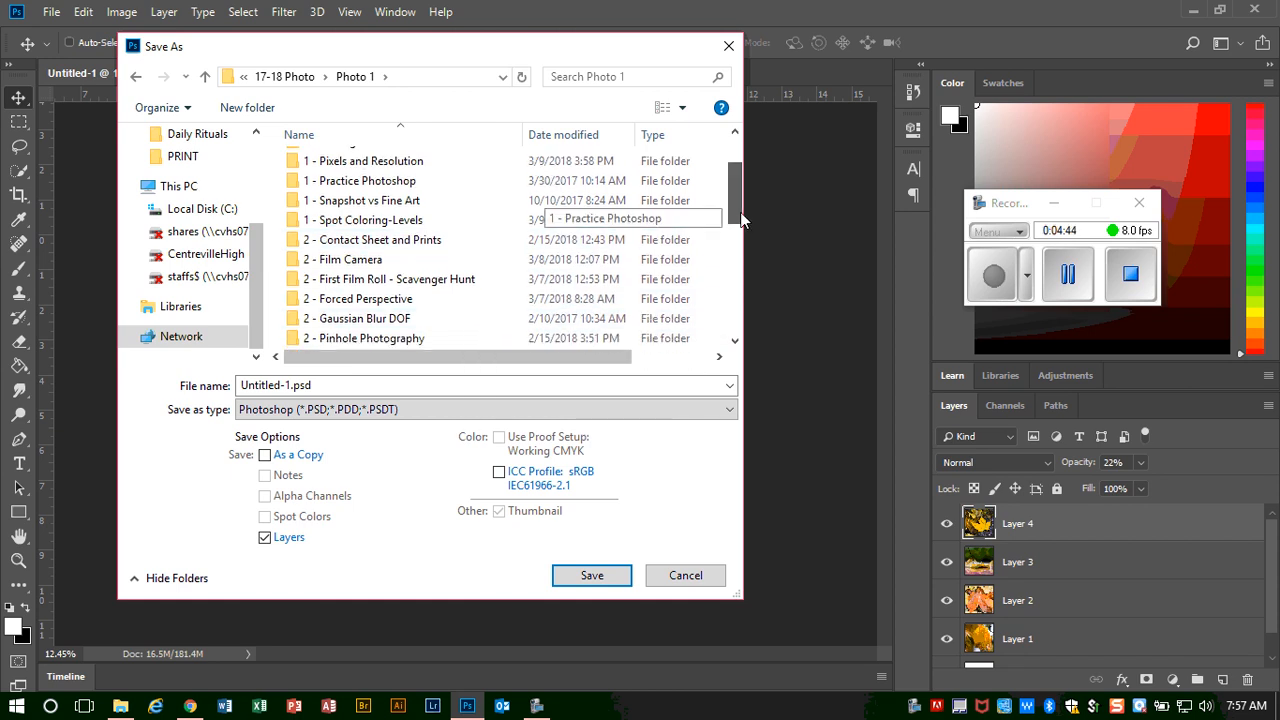
pyautogui.scroll(-1, 740, 237)
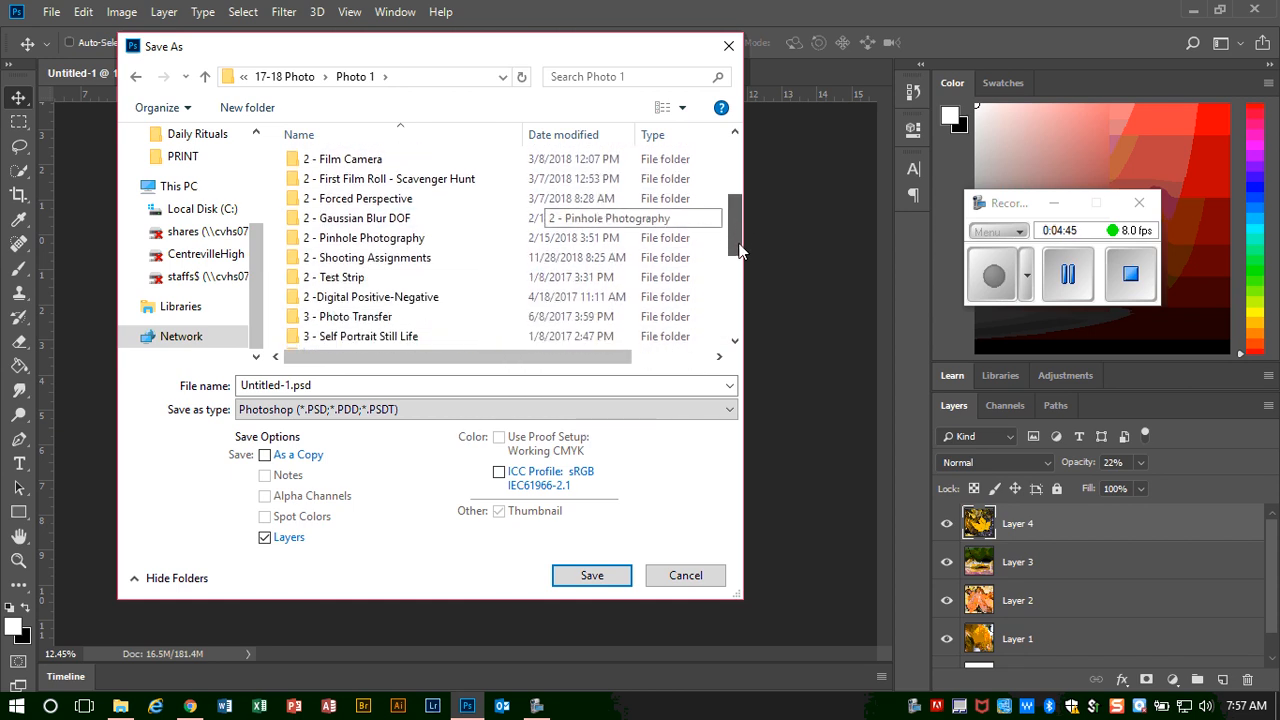
pyautogui.doubleClick(368, 258)
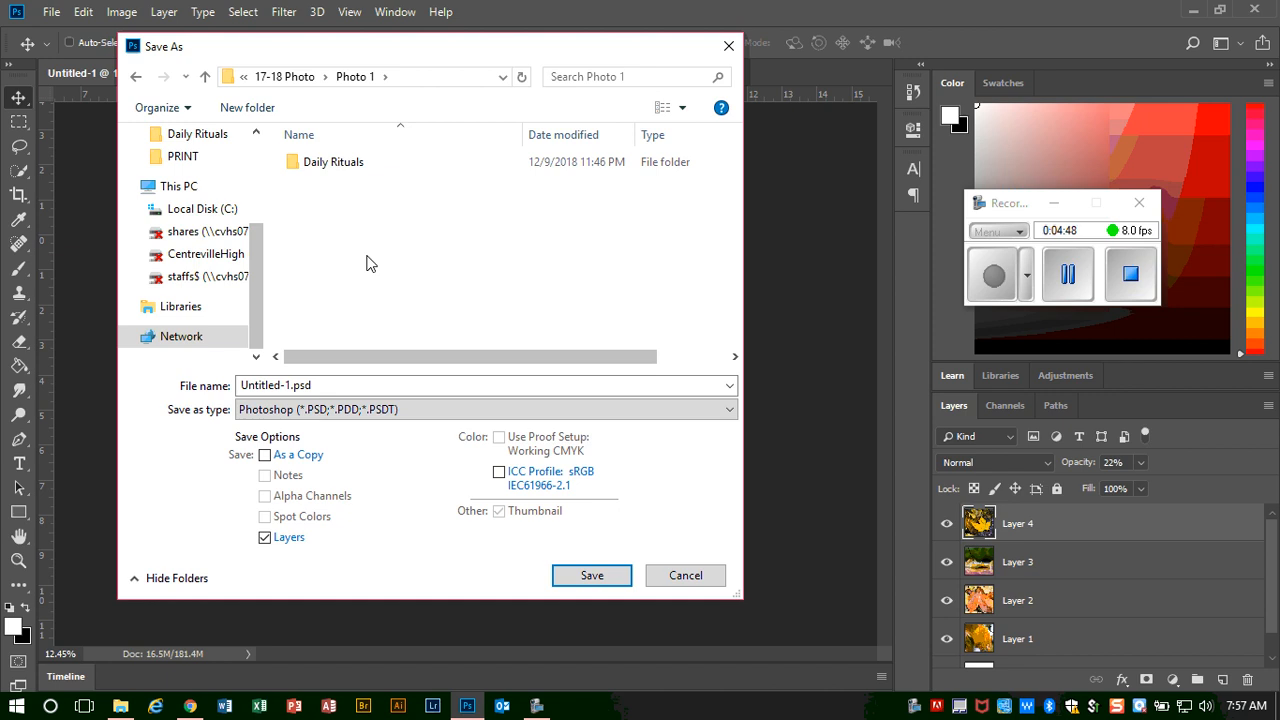
pyautogui.doubleClick(362, 164)
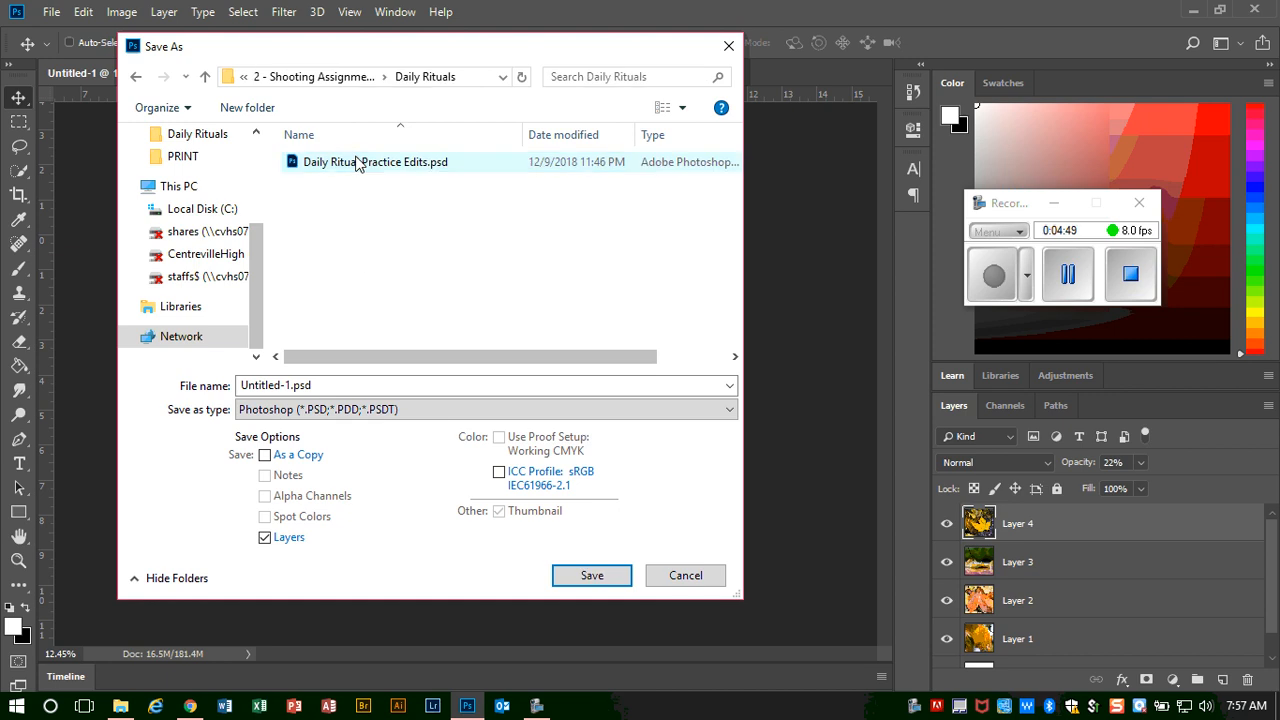
# - Name the file Daily Ritual Practice Edits2.psd, based on the existing file's name, and save it with layers and Maximize Compatibility on
pyautogui.click(289, 385)
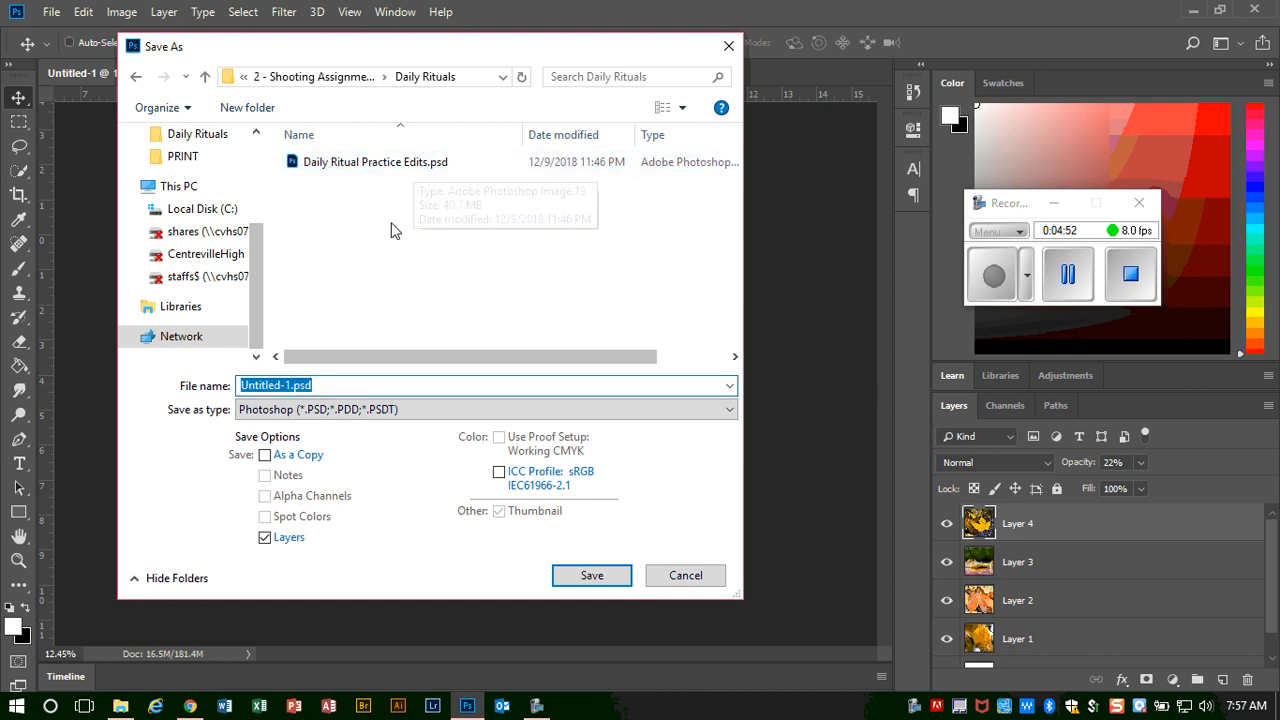
pyautogui.click(384, 163)
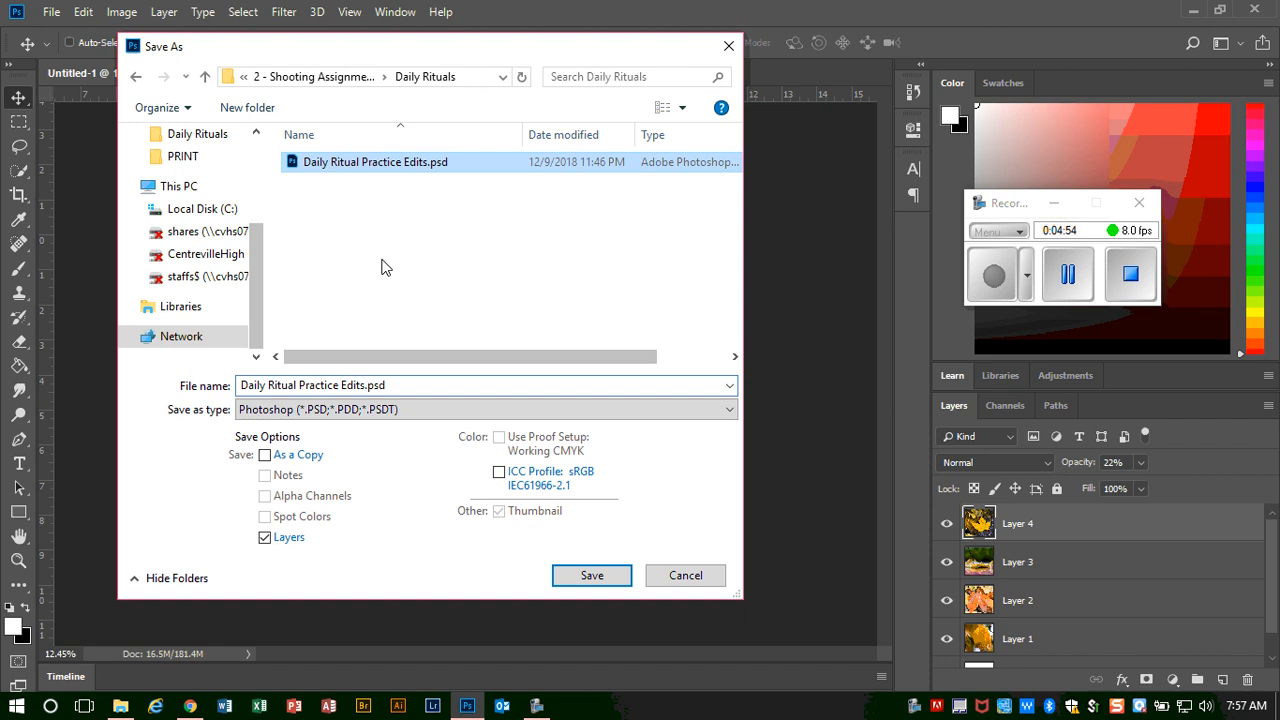
pyautogui.click(363, 385)
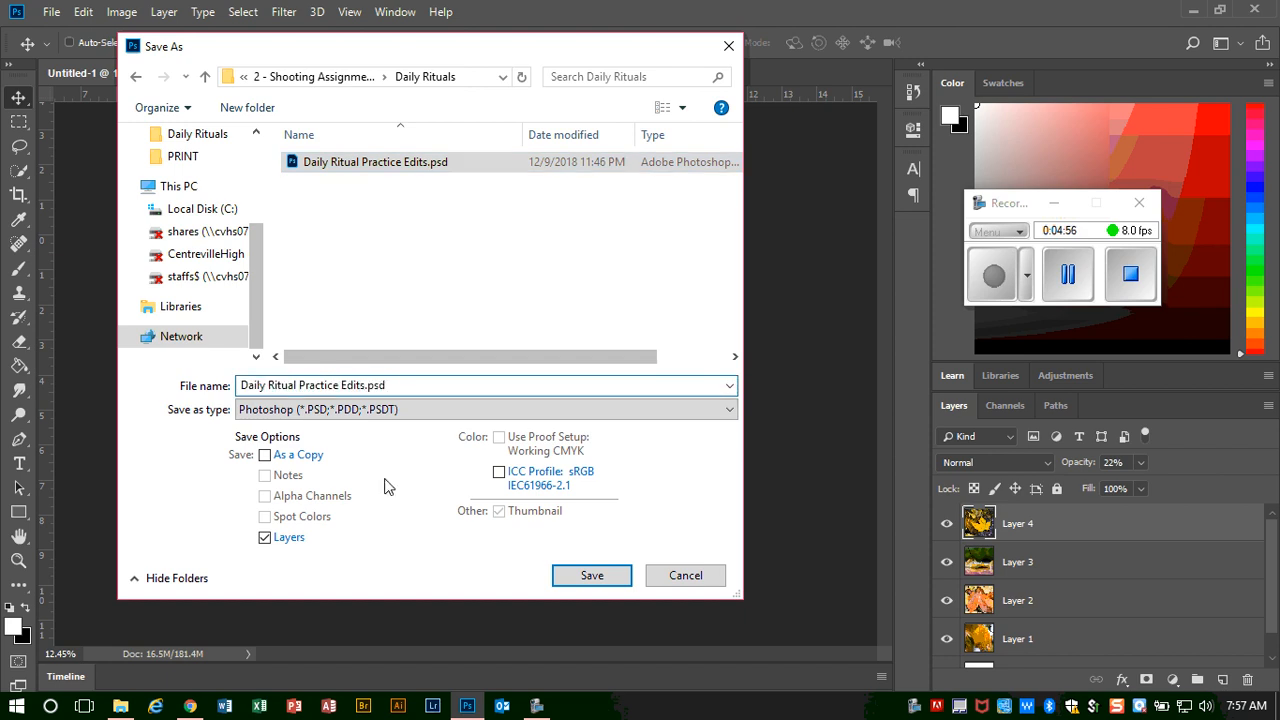
pyautogui.write('2')
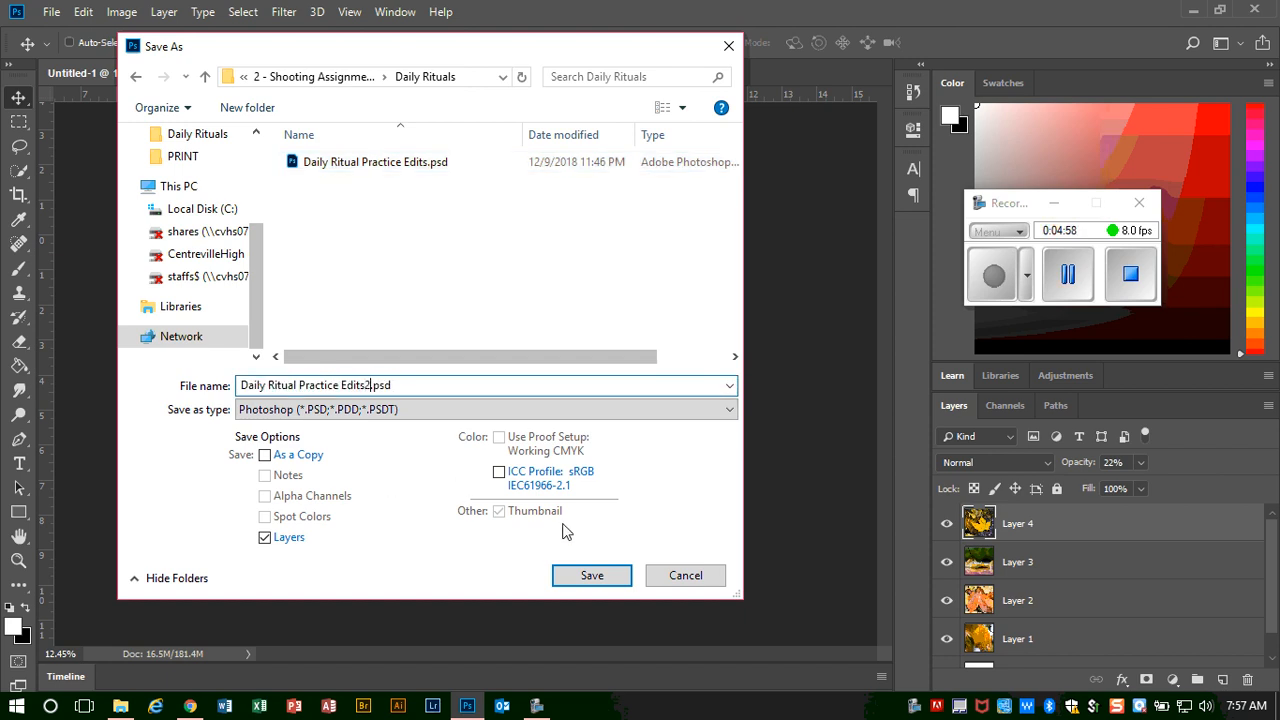
pyautogui.click(591, 578)
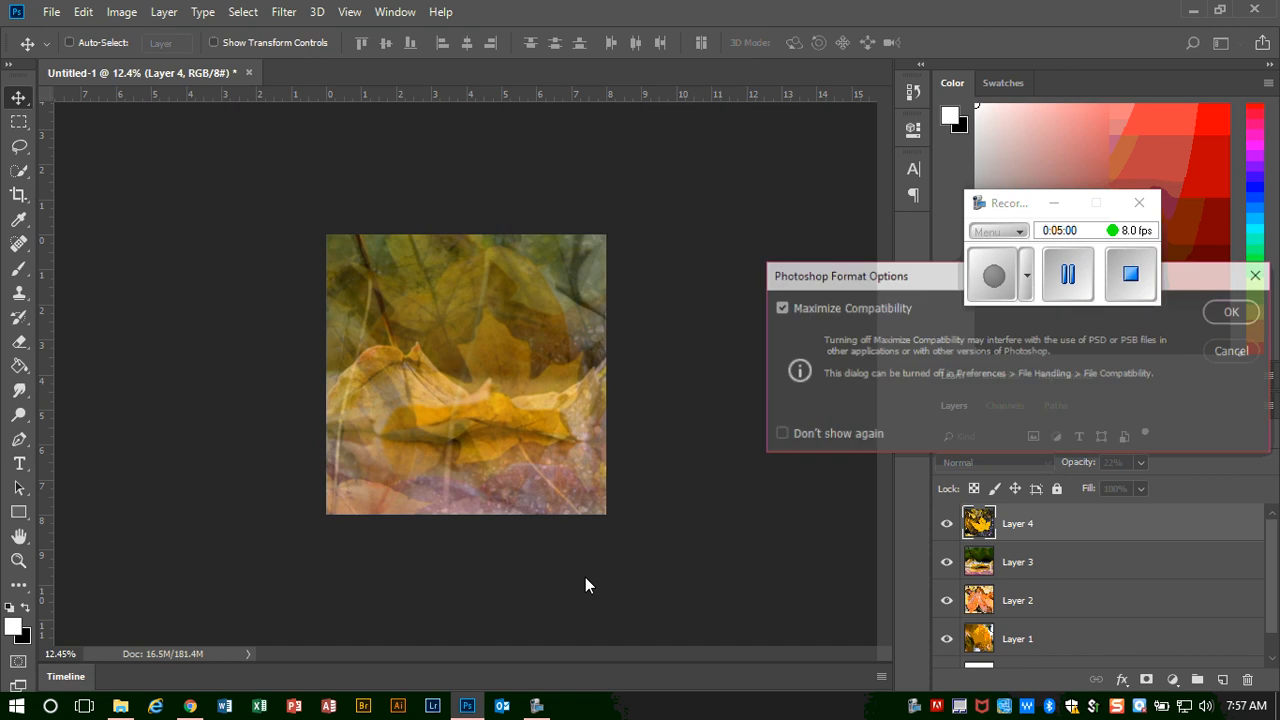
pyautogui.click(1234, 313)
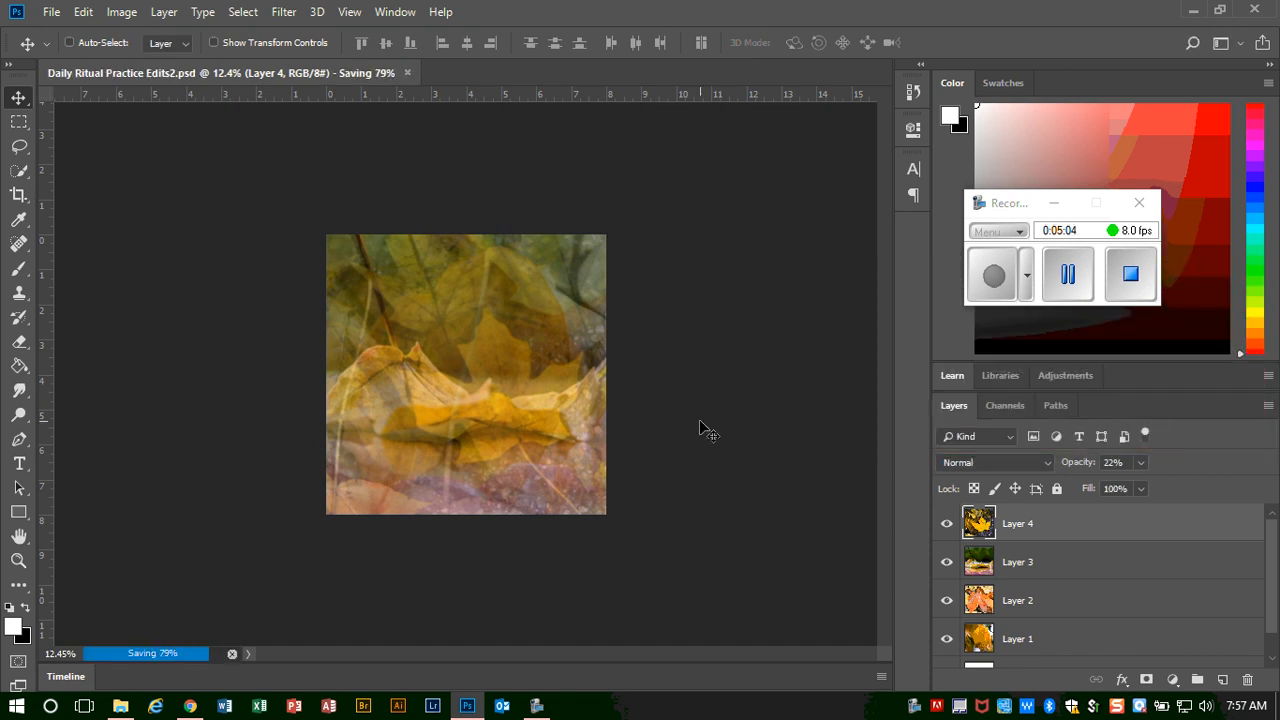